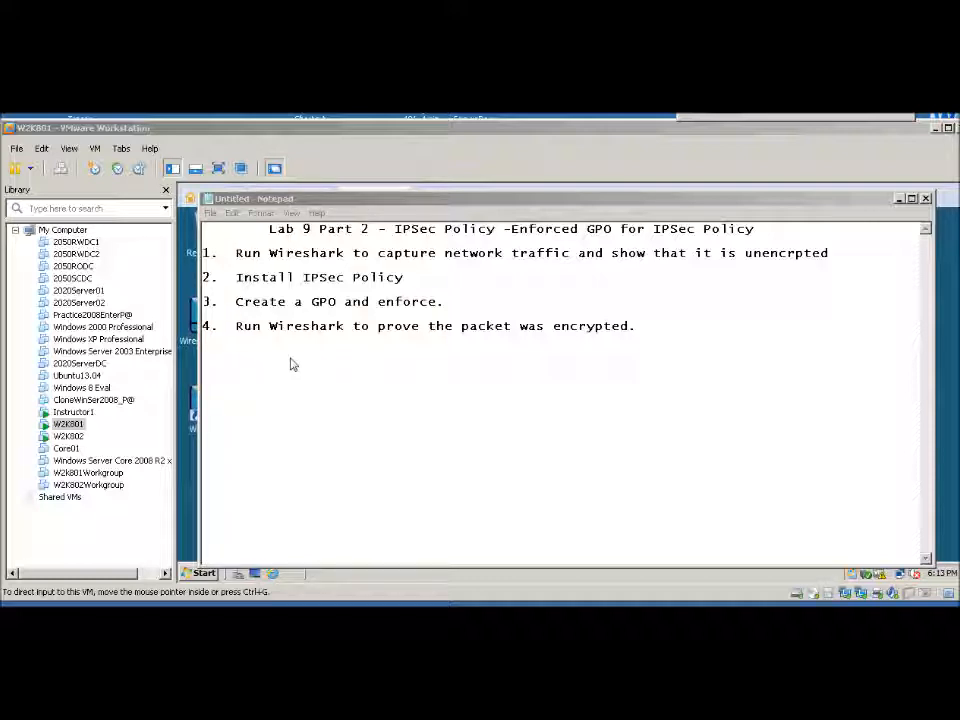
Minimize the lab notes and launch Wireshark in the W2K801 virtual machine
{"action": "left_click", "coordinate": [899, 200]}
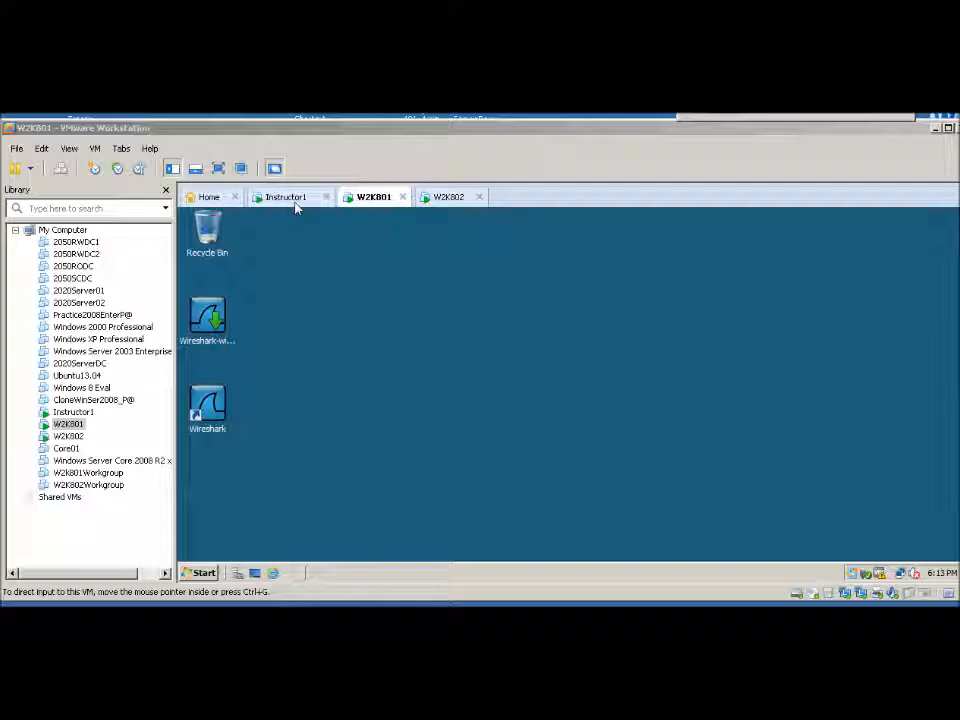
{"action": "left_click", "coordinate": [211, 403]}
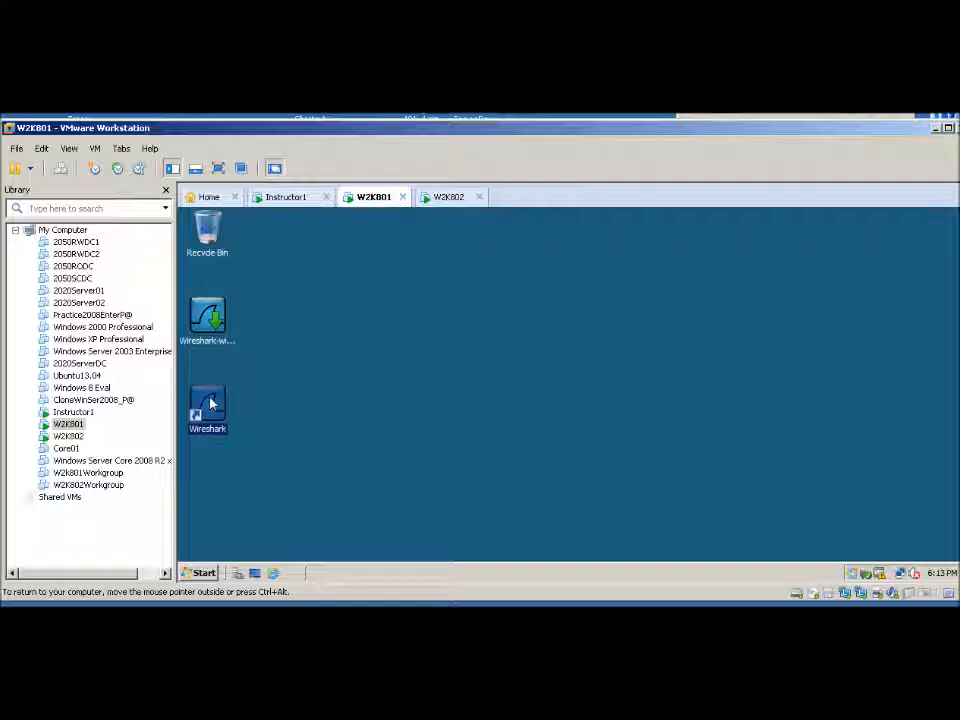
{"action": "key", "text": "ctrl+alt"}
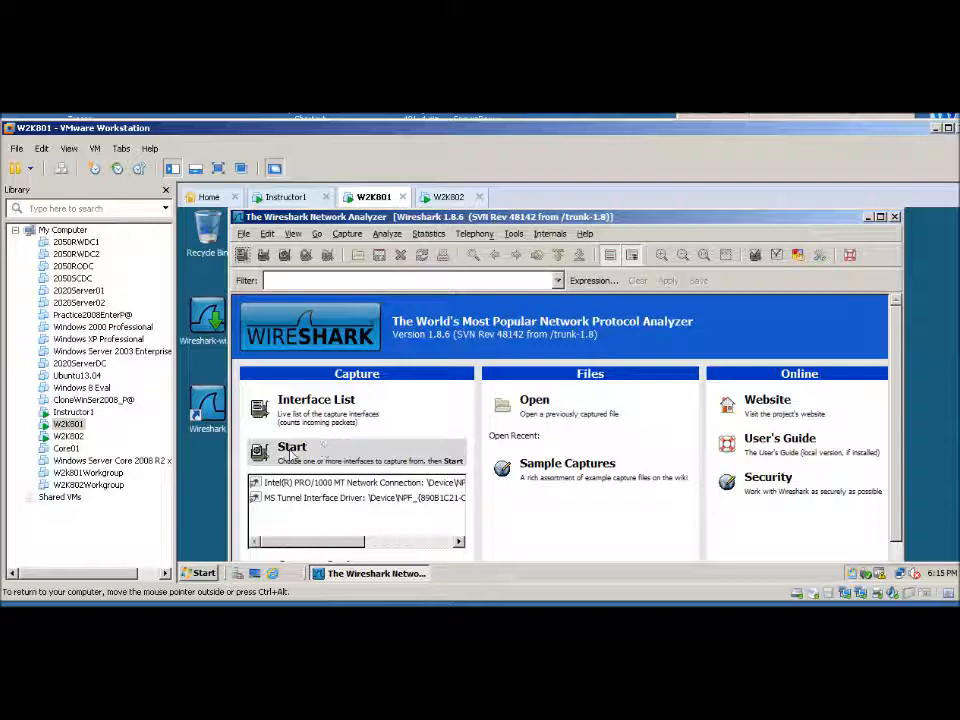
{"action": "left_click", "coordinate": [293, 452]}
{"action": "left_click", "coordinate": [387, 357]}
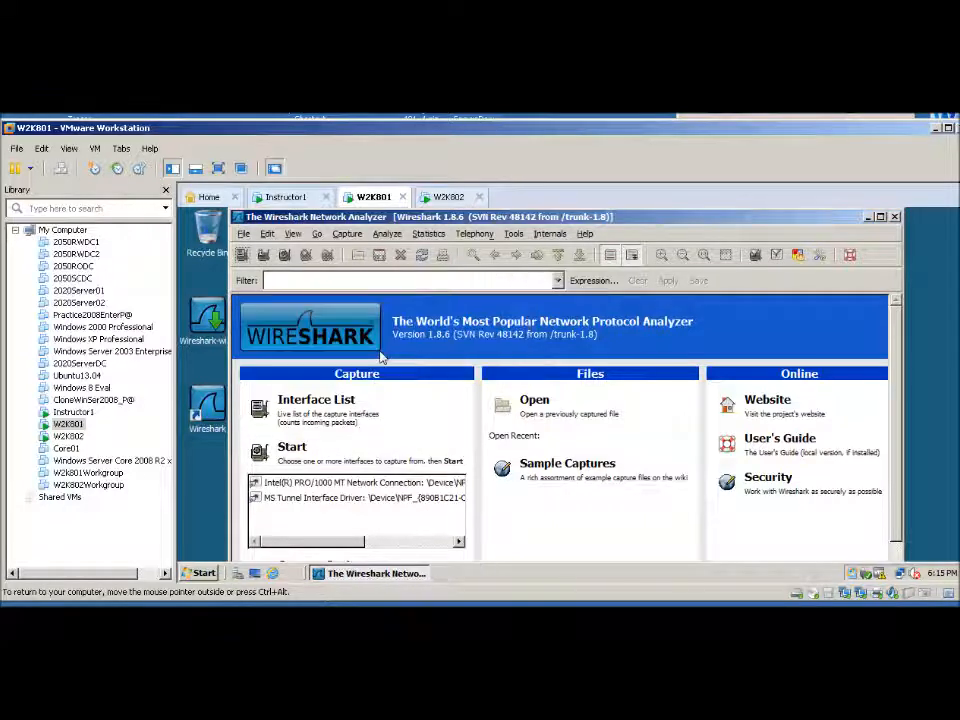
{"action": "left_click", "coordinate": [294, 452]}
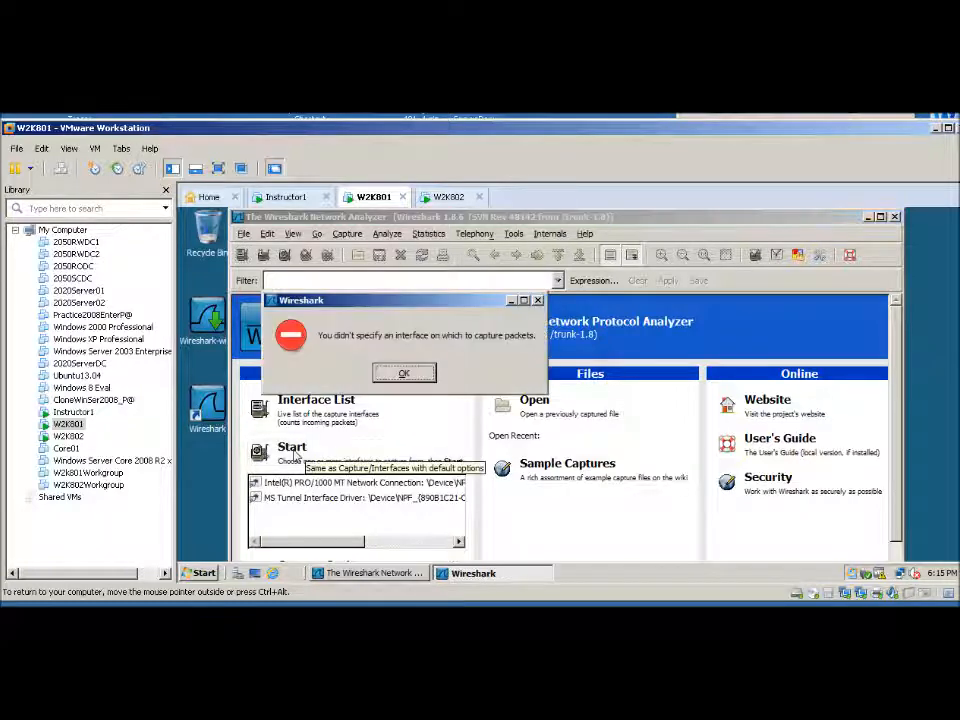
{"action": "left_click", "coordinate": [398, 373]}
Start a packet capture on the Intel(R) PRO/1000 MT Network Connection interface
{"action": "left_click", "coordinate": [330, 482]}
{"action": "left_click", "coordinate": [294, 452]}
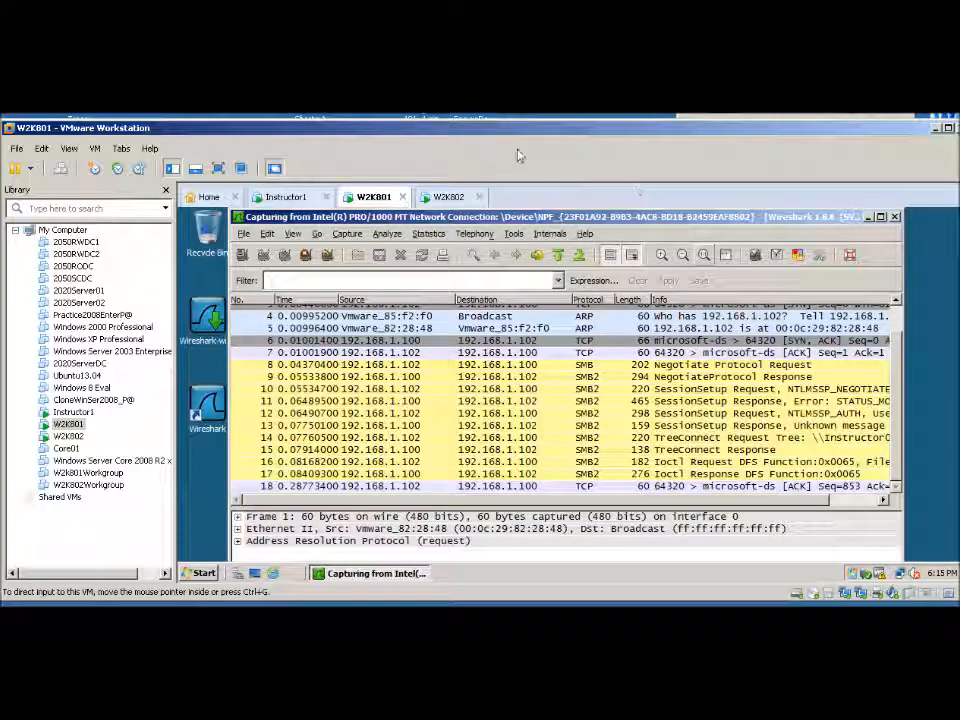
In the W2K802 virtual machine, open the network share \\w2k801\lab9 from Internet Explorer
{"action": "left_click", "coordinate": [450, 198]}
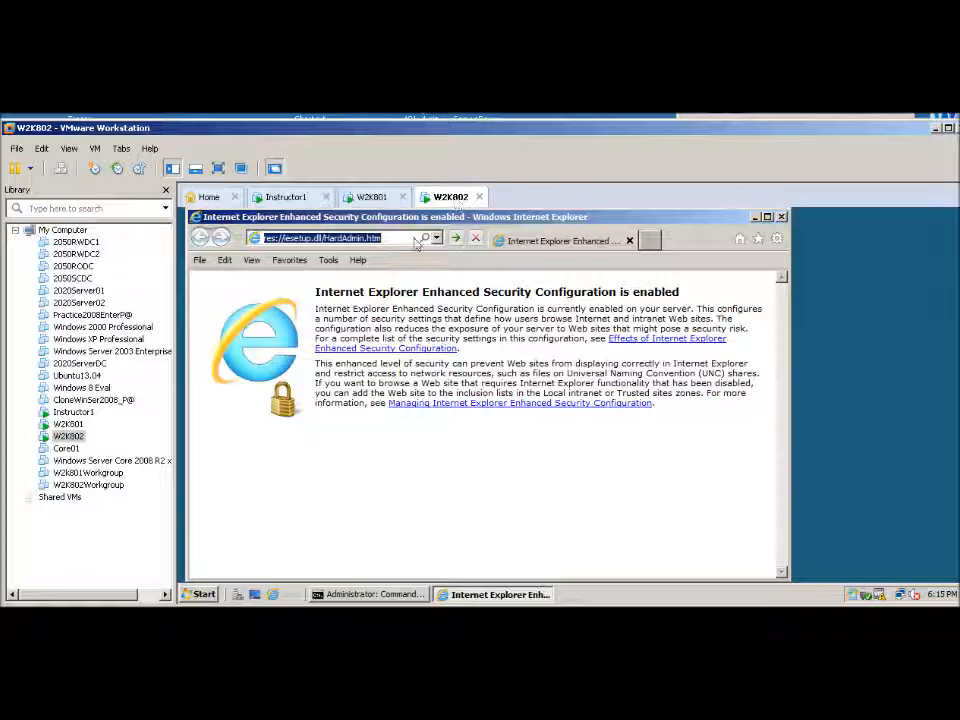
{"action": "type", "text": "\\\\"}
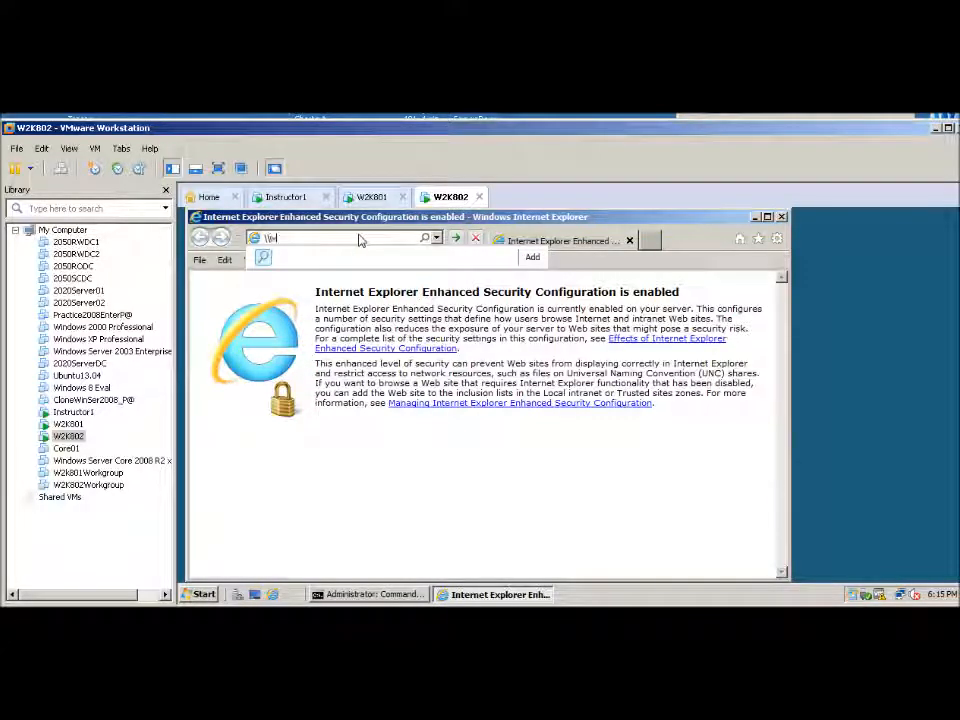
{"action": "type", "text": "w2k801\\lab9"}
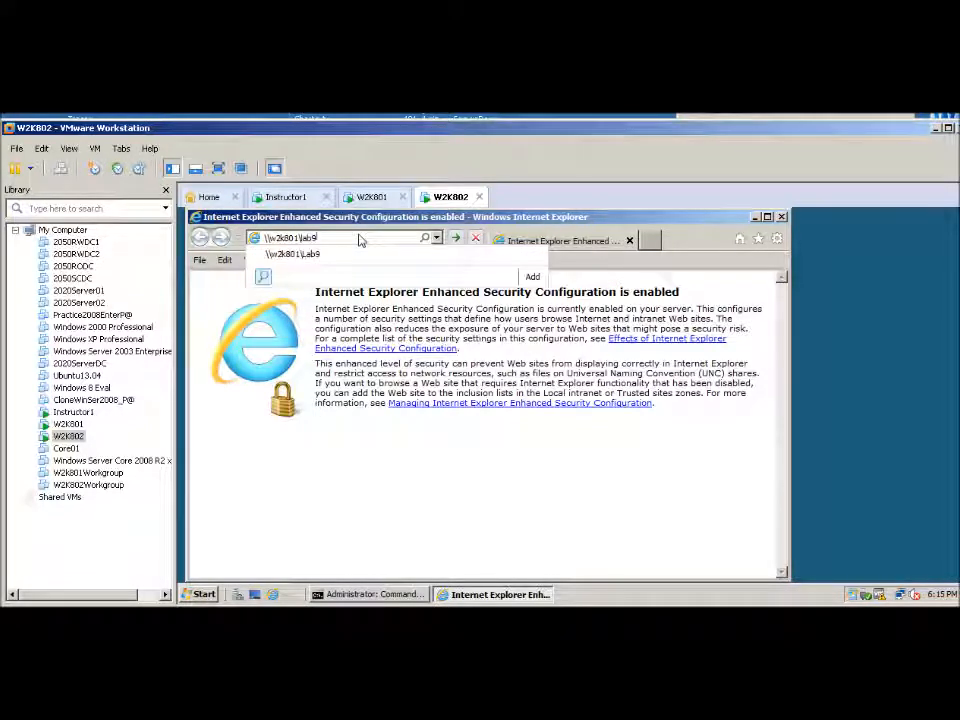
{"action": "key", "text": "Return"}
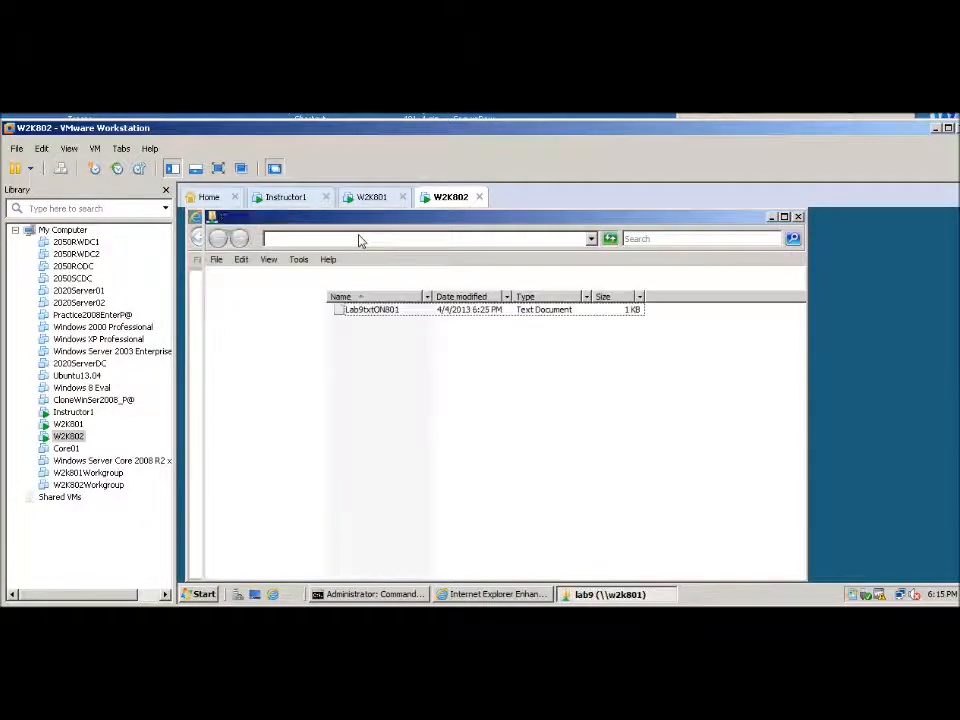
Open the shared text file Lab9txtON801 to generate traffic, and close the file and the share window
{"action": "double_click", "coordinate": [364, 311]}
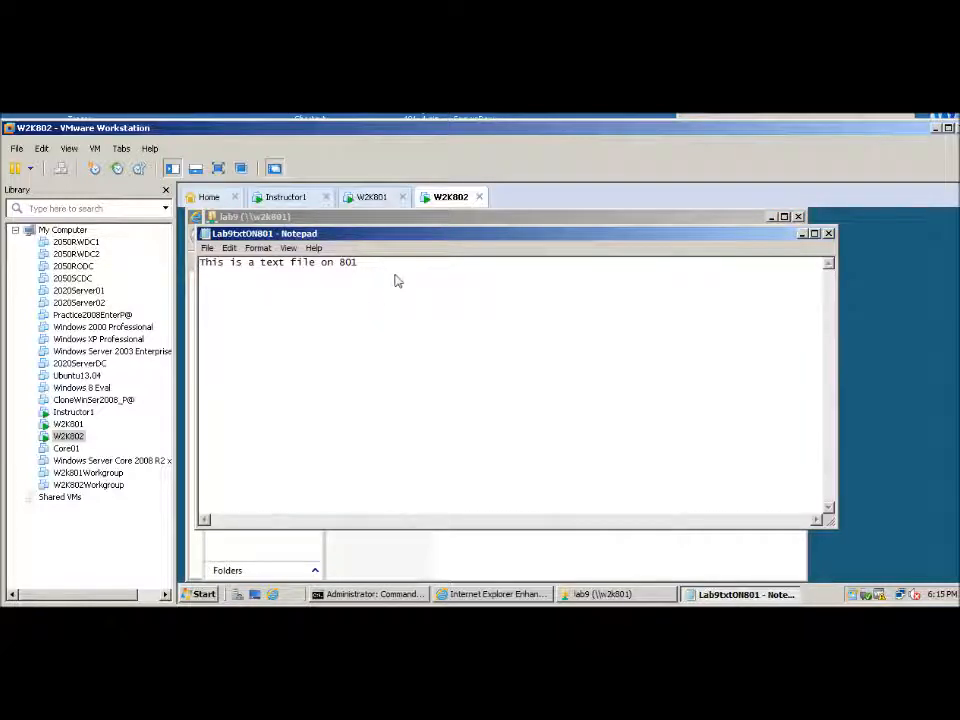
{"action": "left_click", "coordinate": [828, 234]}
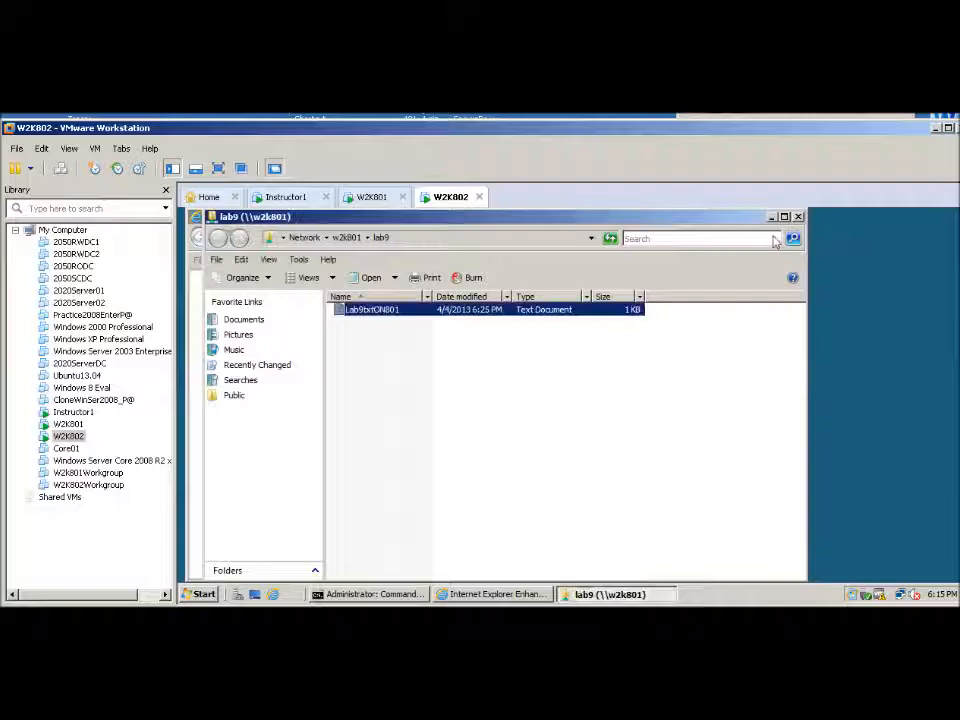
{"action": "left_click", "coordinate": [797, 217]}
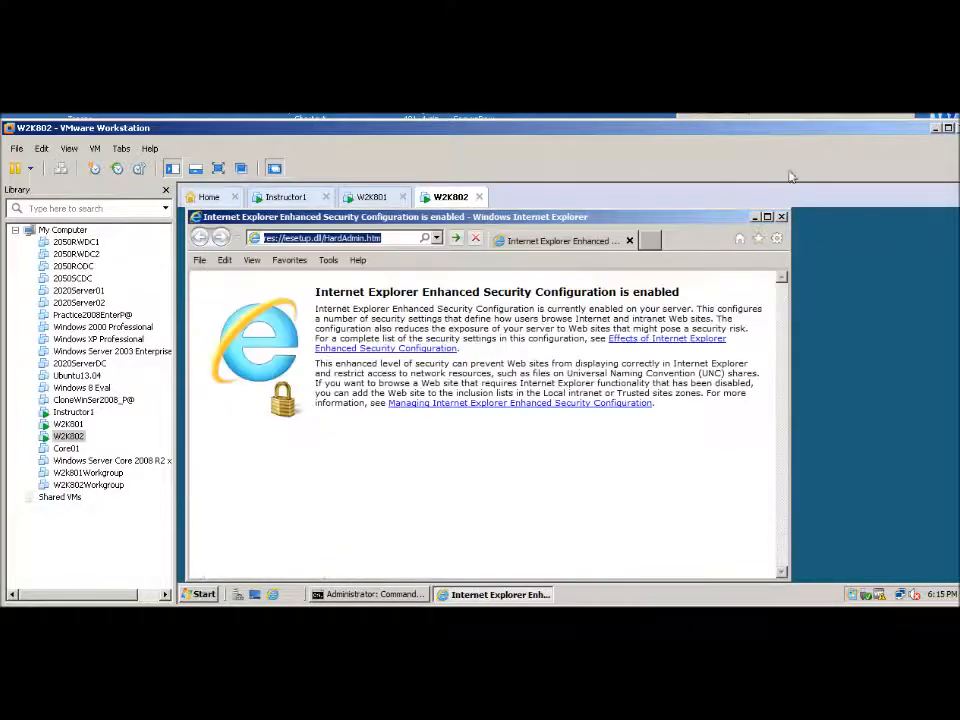
In the W2K801 capture, examine the details and bytes of packet 88, the TreeConnect Request to the lab9 share, and close its window
{"action": "left_click", "coordinate": [716, 114]}
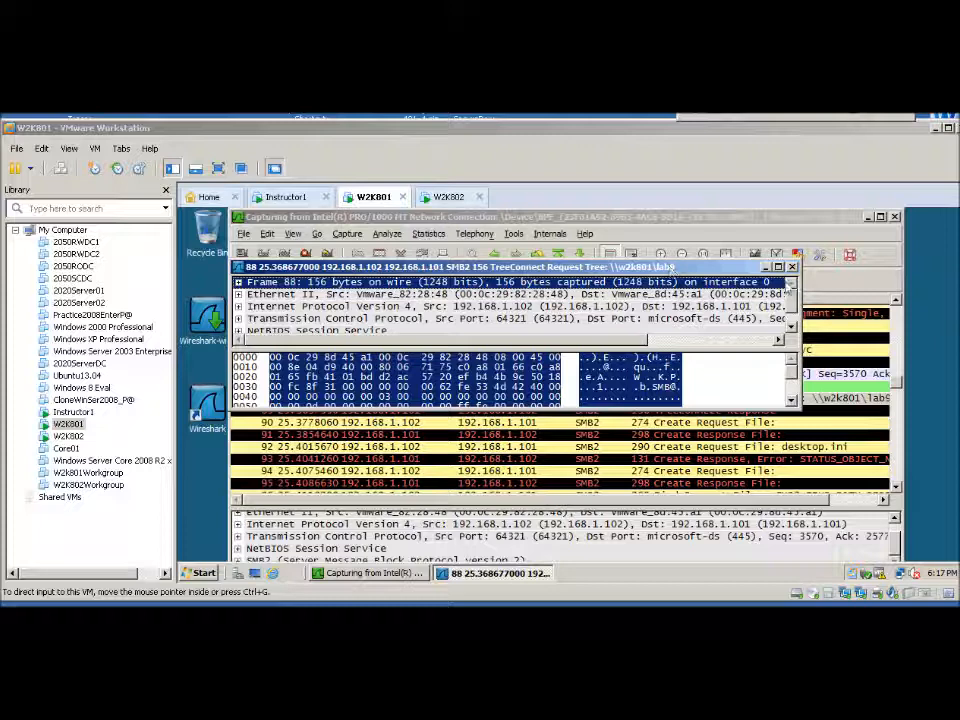
{"action": "left_click", "coordinate": [672, 268]}
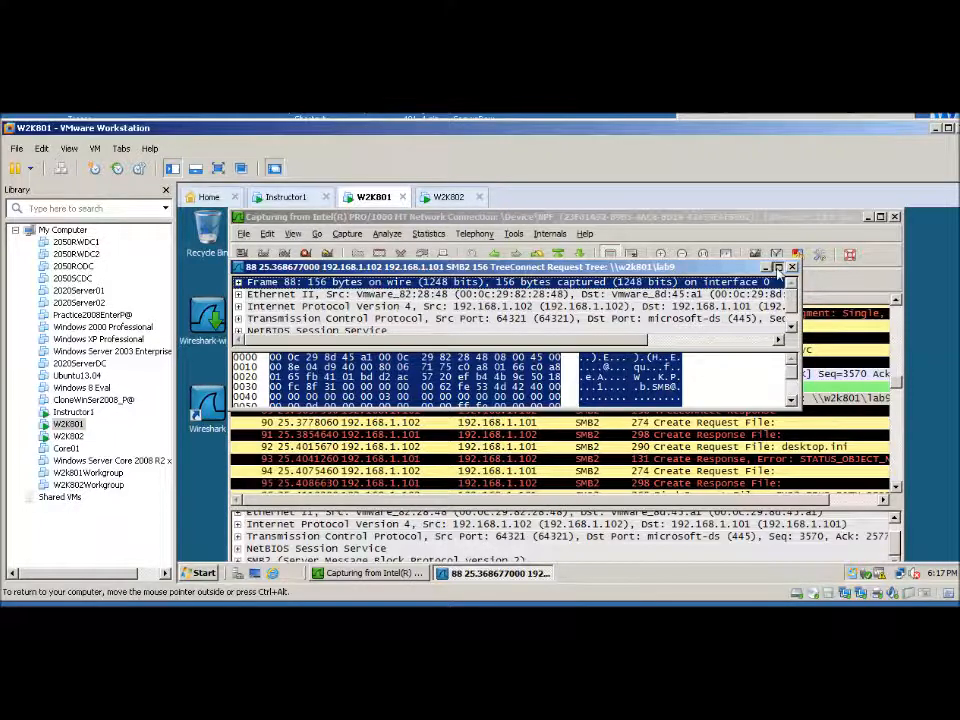
{"action": "left_click", "coordinate": [778, 268]}
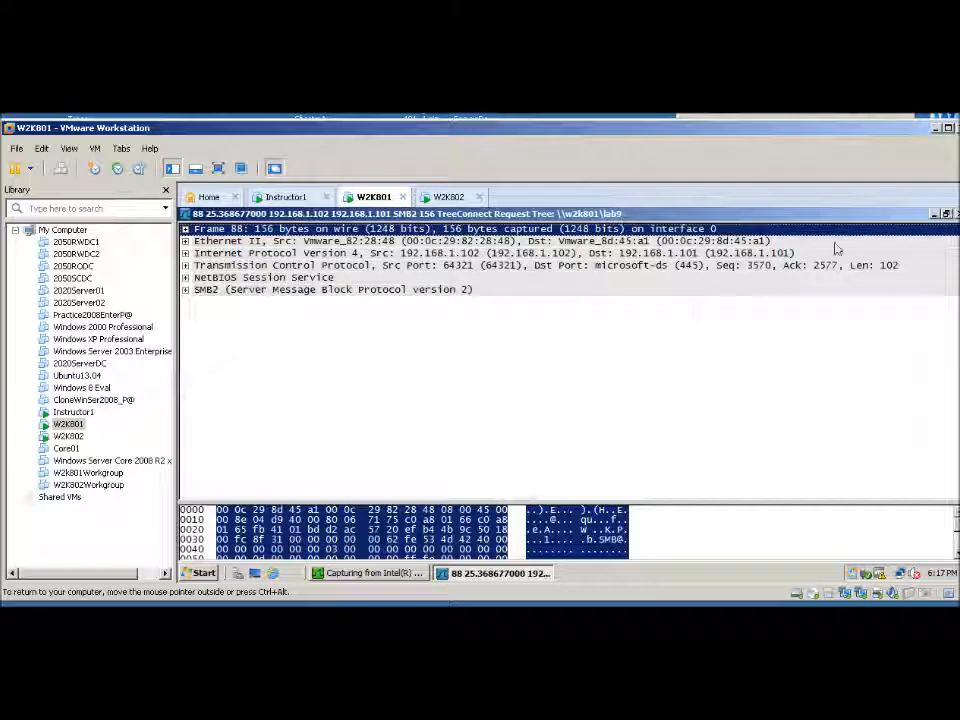
{"action": "left_click", "coordinate": [946, 215]}
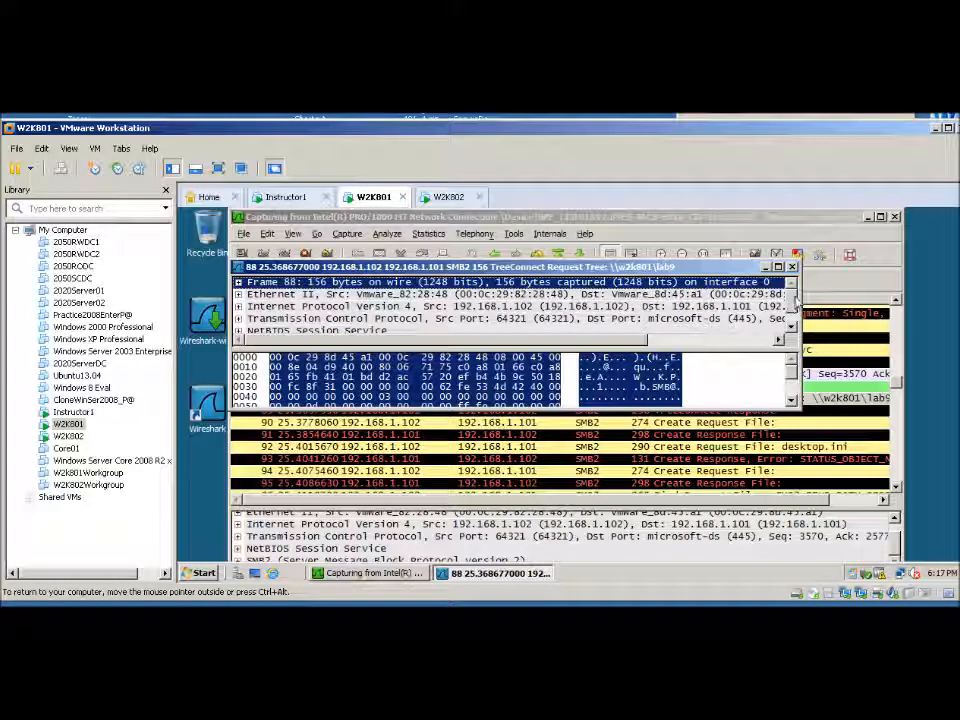
{"action": "left_click_drag", "start_coordinate": [795, 300], "coordinate": [796, 316]}
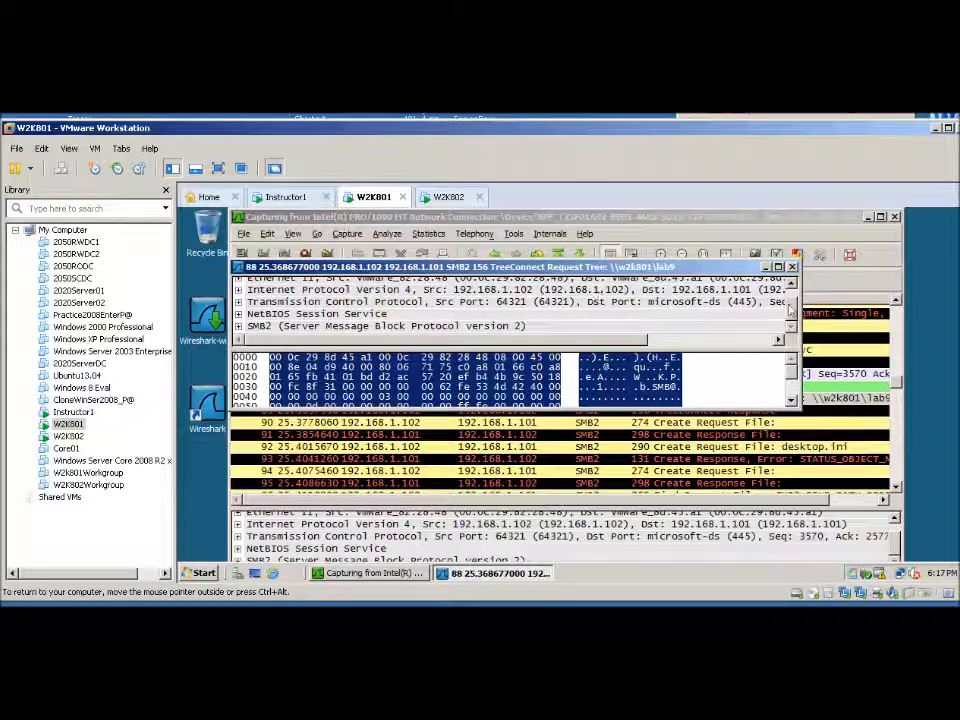
{"action": "left_click_drag", "start_coordinate": [797, 302], "coordinate": [790, 278]}
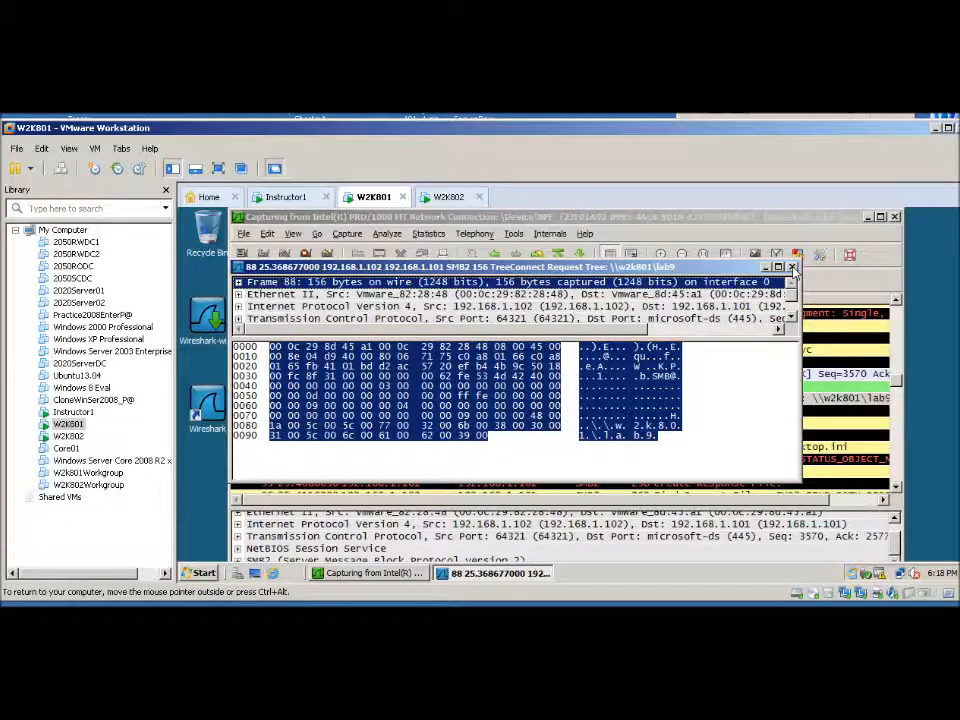
{"action": "left_click", "coordinate": [792, 268]}
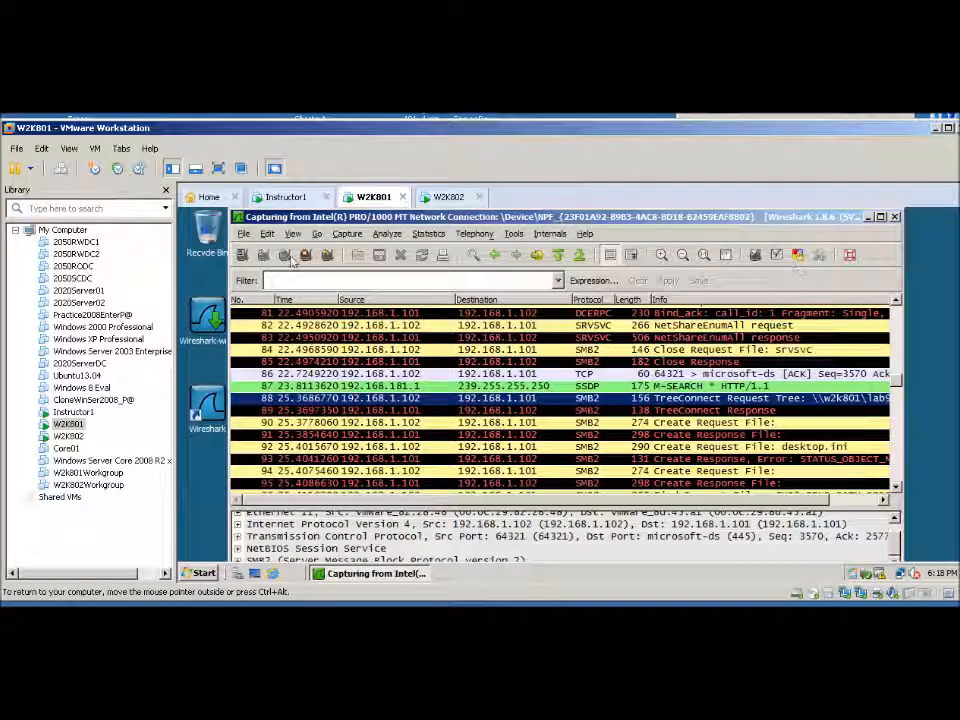
Find the next matching packet, examine the bytes of the Create Request for Lab9txtON801.txt, and close its window
{"action": "left_click", "coordinate": [267, 234]}
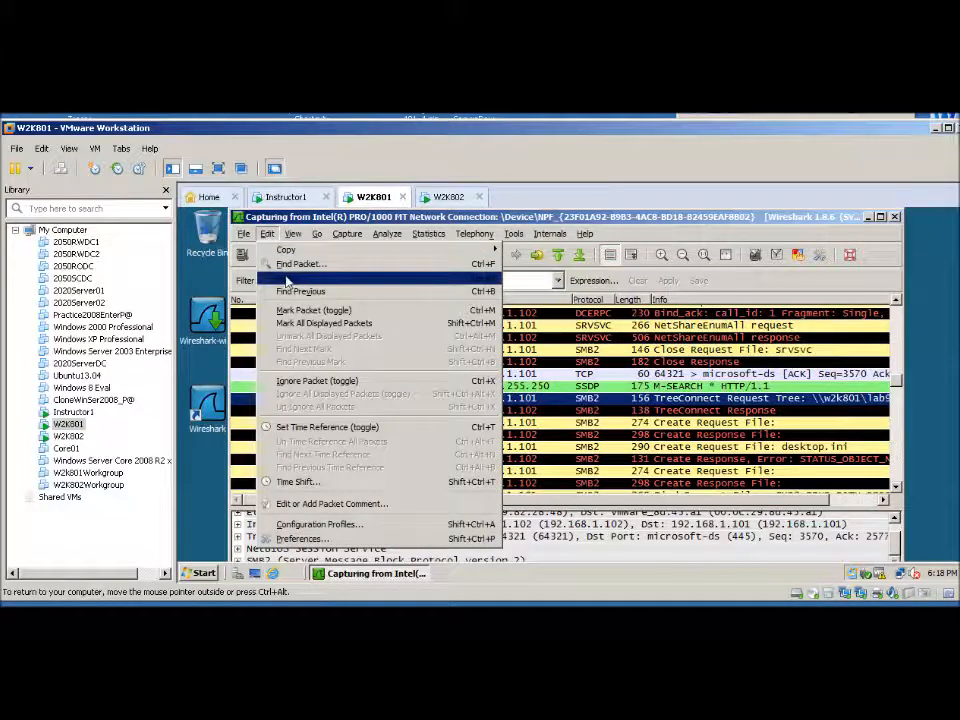
{"action": "left_click", "coordinate": [288, 279]}
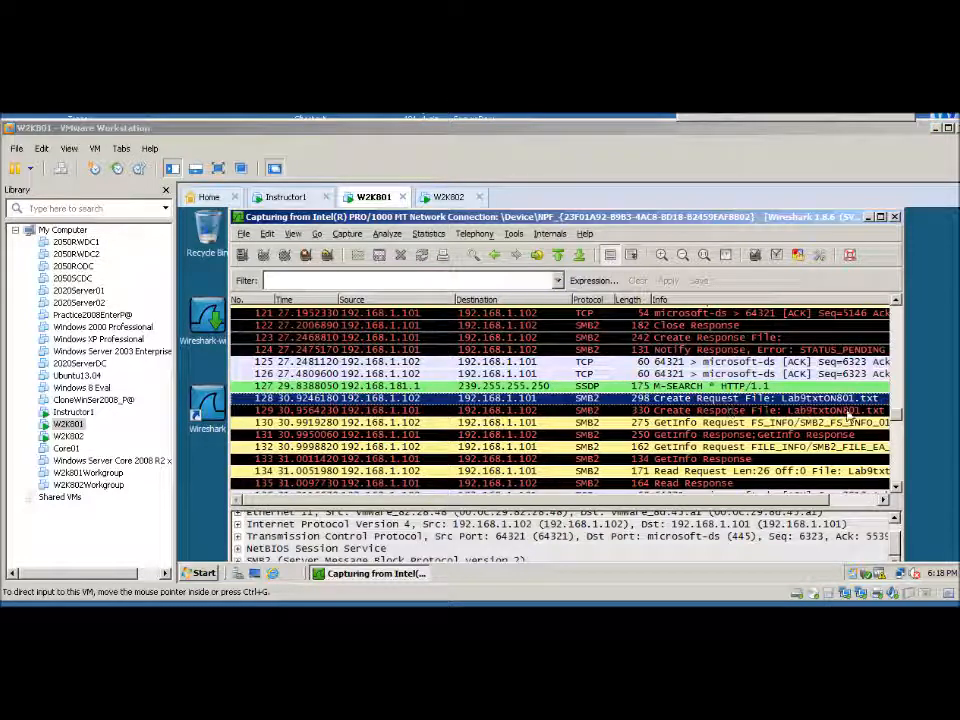
{"action": "left_click", "coordinate": [518, 403]}
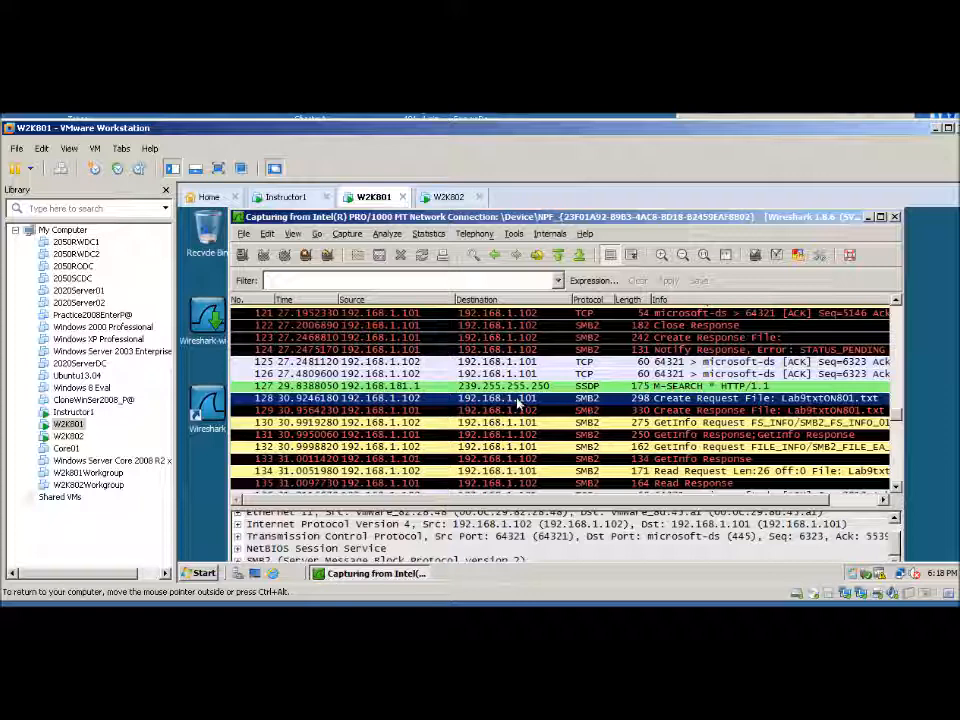
{"action": "double_click", "coordinate": [686, 401]}
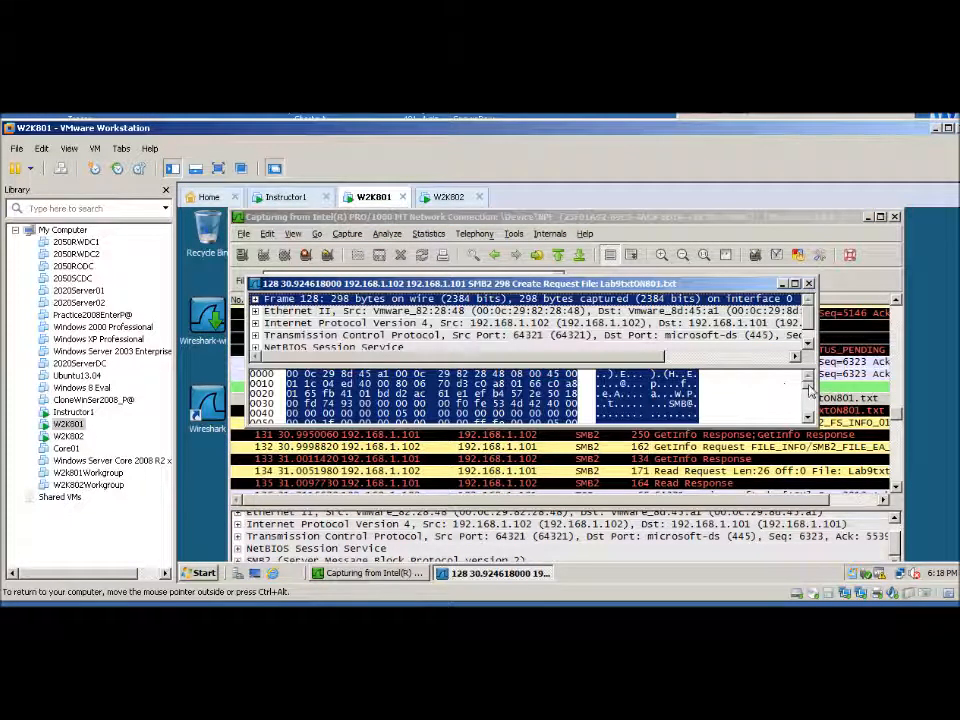
{"action": "left_click_drag", "start_coordinate": [810, 391], "coordinate": [812, 421]}
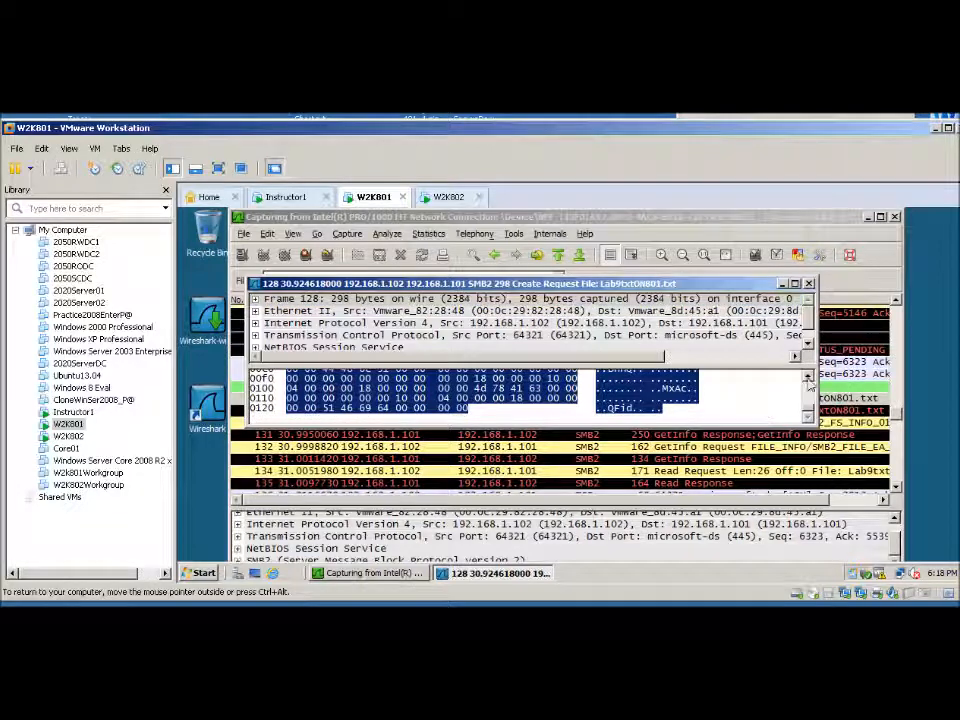
{"action": "left_click_drag", "start_coordinate": [813, 407], "coordinate": [811, 376]}
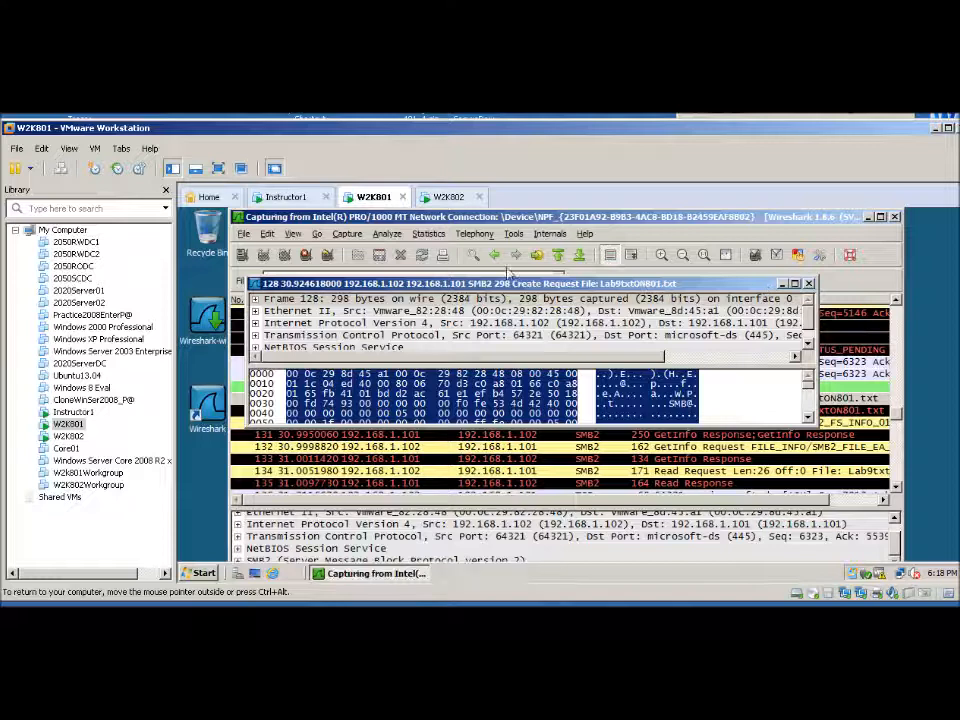
{"action": "left_click", "coordinate": [810, 284]}
Find the next match and read through the bytes of packet 135, the SMB2 Read Response, for the file's content
{"action": "left_click", "coordinate": [267, 233]}
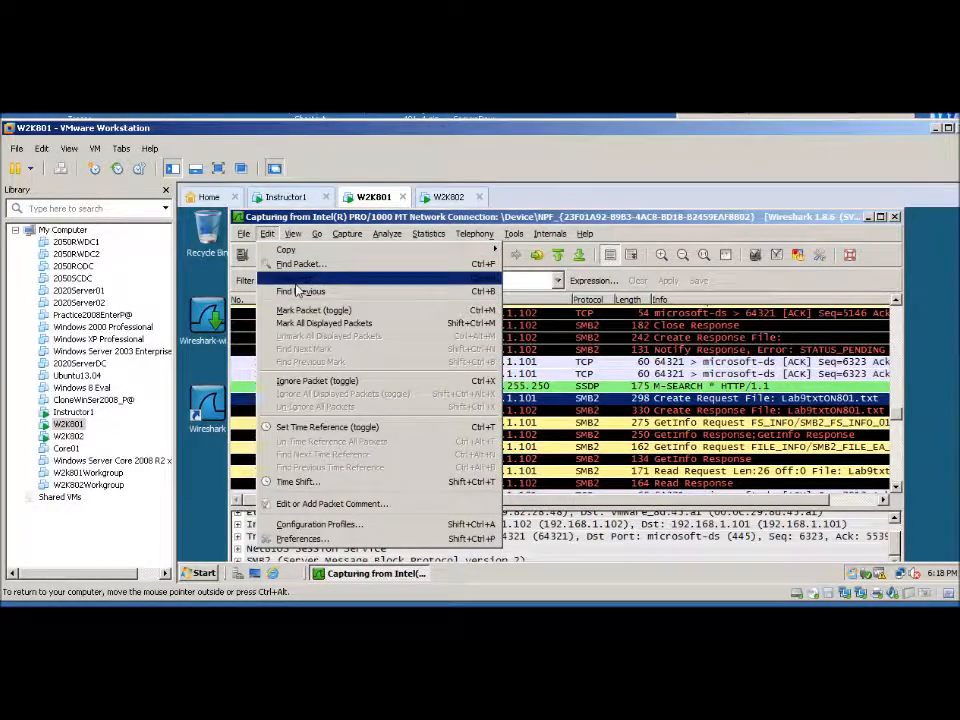
{"action": "left_click", "coordinate": [295, 279]}
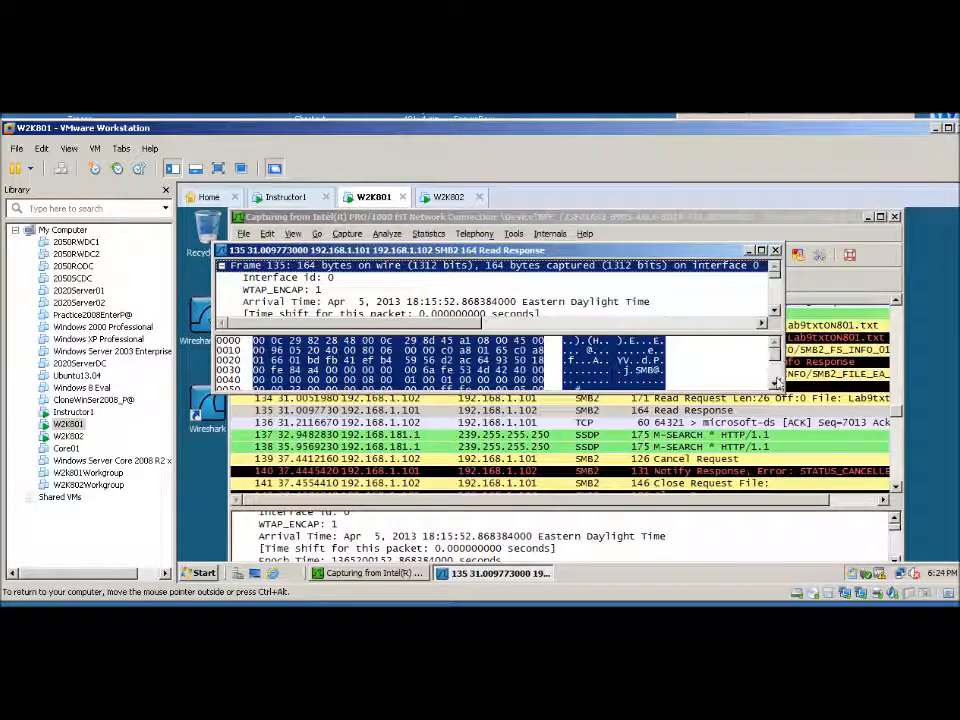
{"action": "left_click", "coordinate": [776, 385]}
{"action": "left_click", "coordinate": [776, 385]}
{"action": "left_click", "coordinate": [776, 385]}
{"action": "left_click", "coordinate": [776, 385]}
{"action": "left_click", "coordinate": [776, 385]}
{"action": "left_click", "coordinate": [776, 385]}
{"action": "left_click", "coordinate": [776, 385]}
{"action": "left_click", "coordinate": [776, 385]}
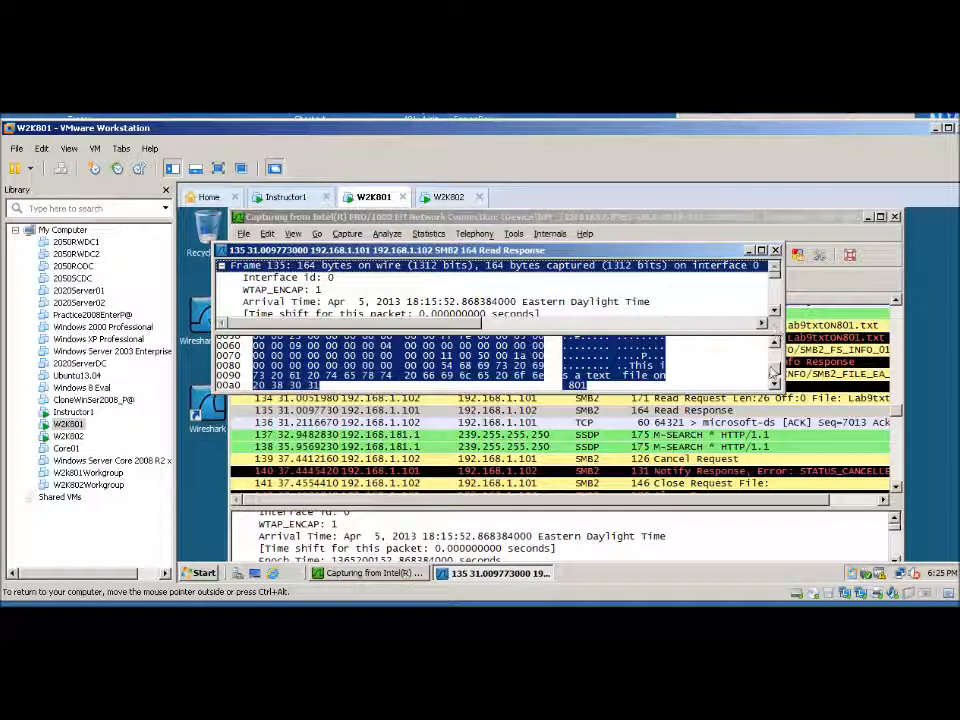
{"action": "left_click_drag", "start_coordinate": [775, 368], "coordinate": [776, 348]}
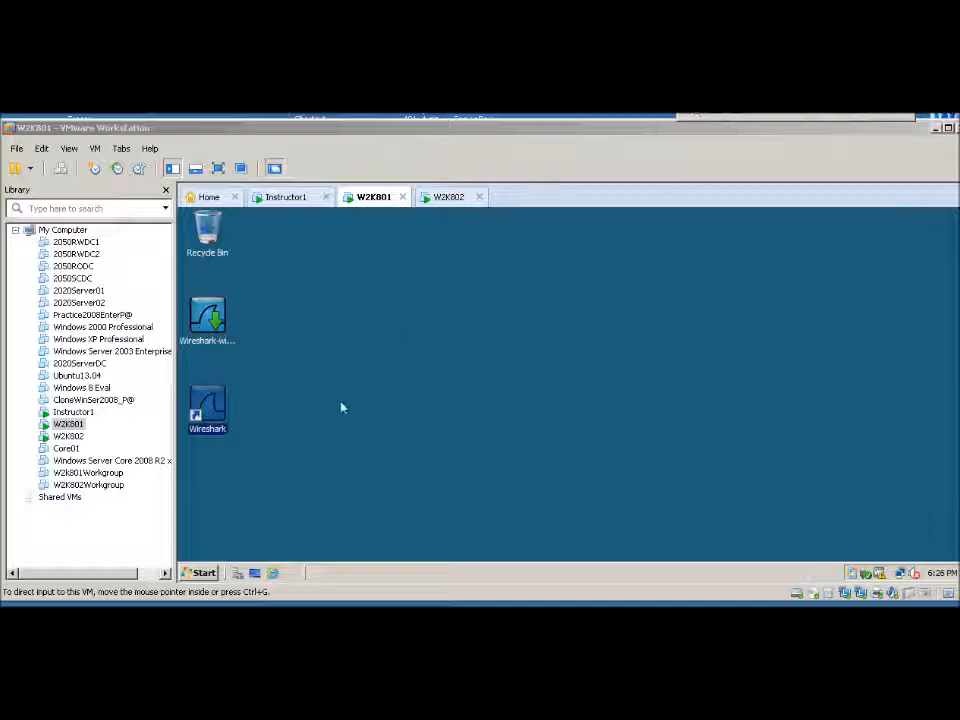
Open the Lab9 folder on Local Disk (C:) of the W2K801 virtual machine
{"action": "left_click", "coordinate": [341, 407]}
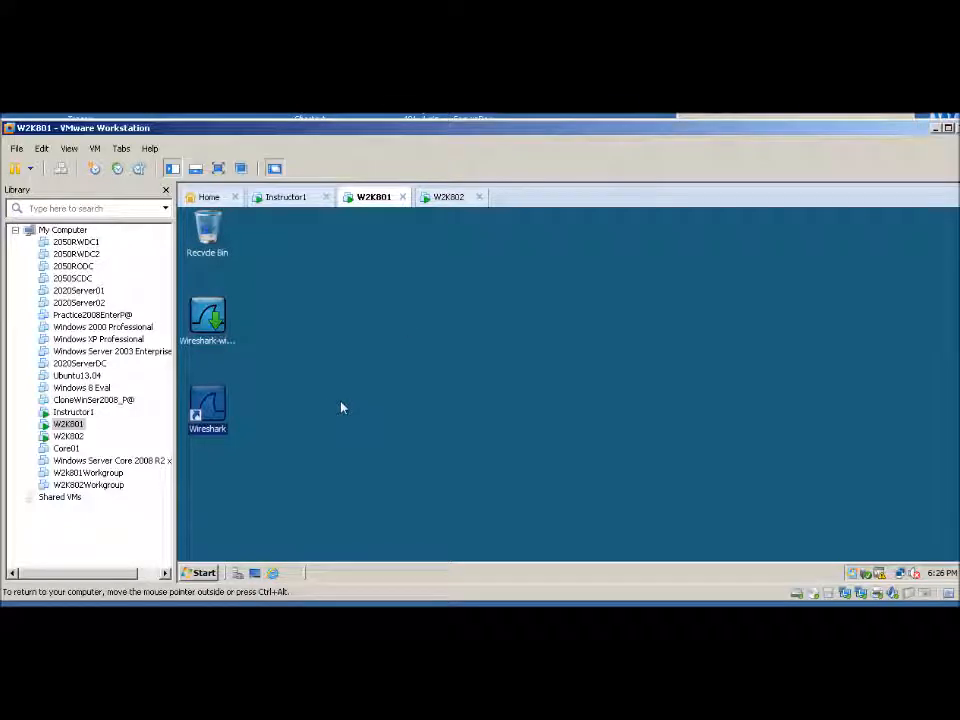
{"action": "left_click", "coordinate": [204, 573]}
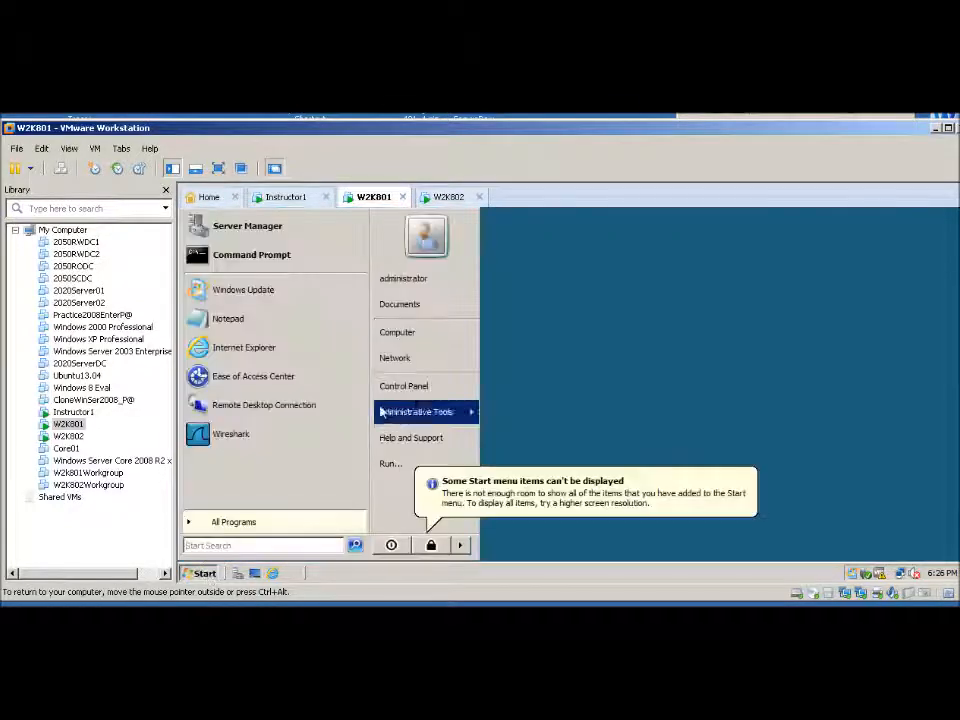
{"action": "left_click", "coordinate": [418, 335]}
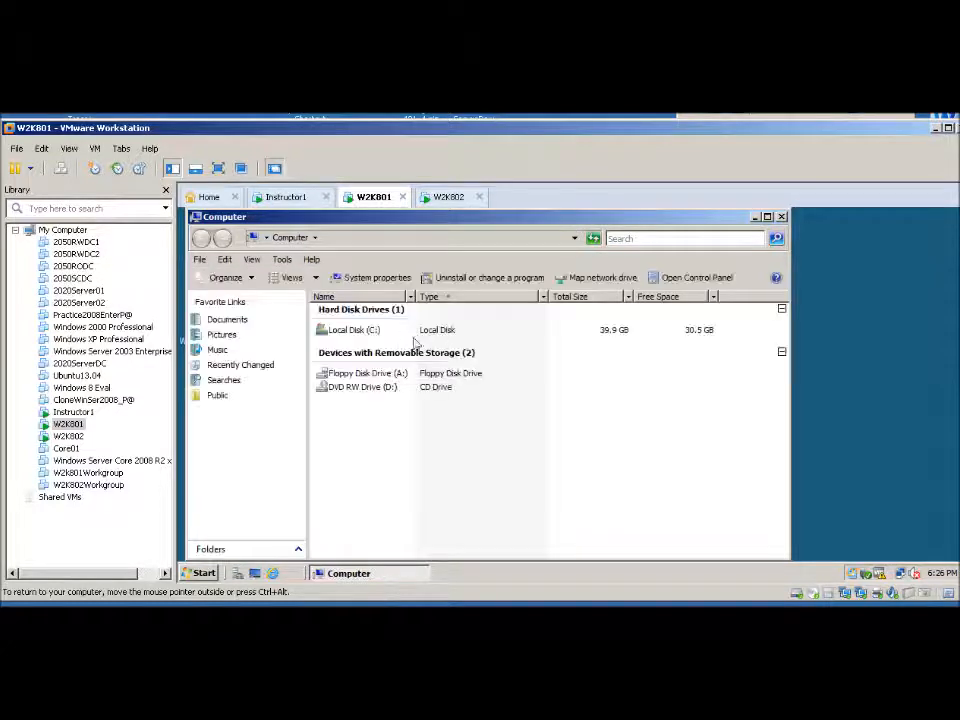
{"action": "left_click", "coordinate": [350, 335]}
{"action": "double_click", "coordinate": [350, 335]}
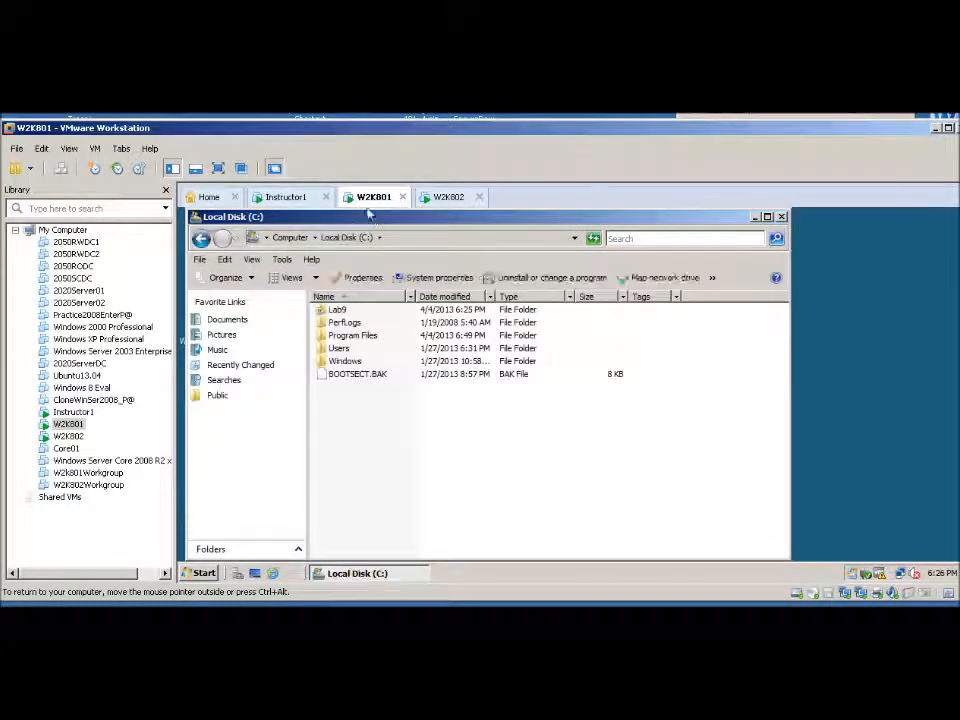
{"action": "left_click", "coordinate": [338, 311]}
{"action": "double_click", "coordinate": [338, 311]}
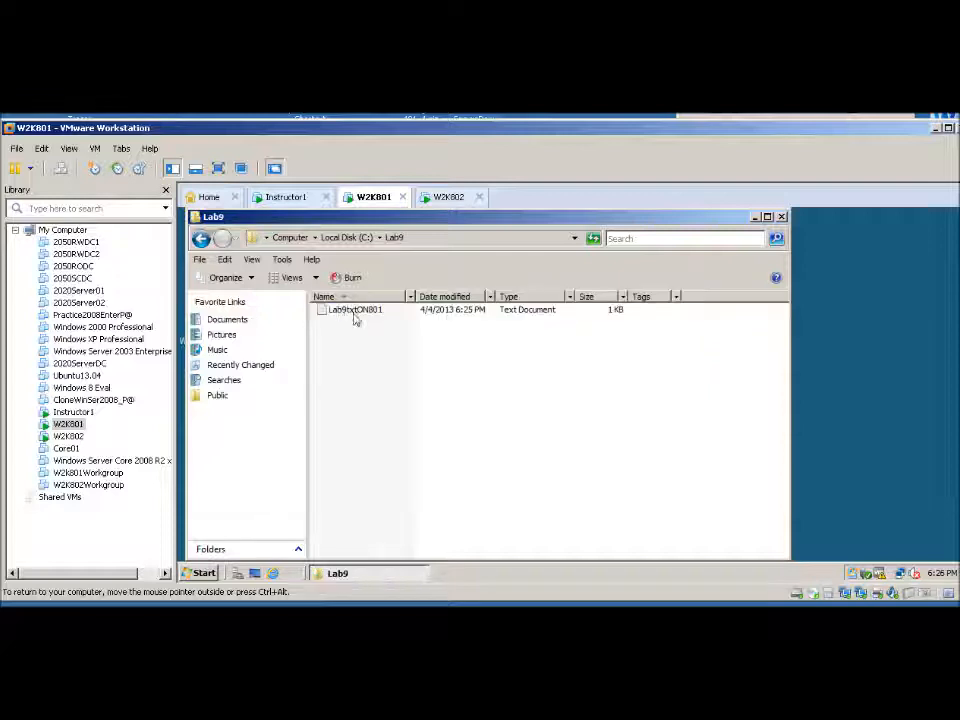
Open the Lab9txtON801 text document in the Lab9 folder to view its contents
{"action": "double_click", "coordinate": [353, 312]}
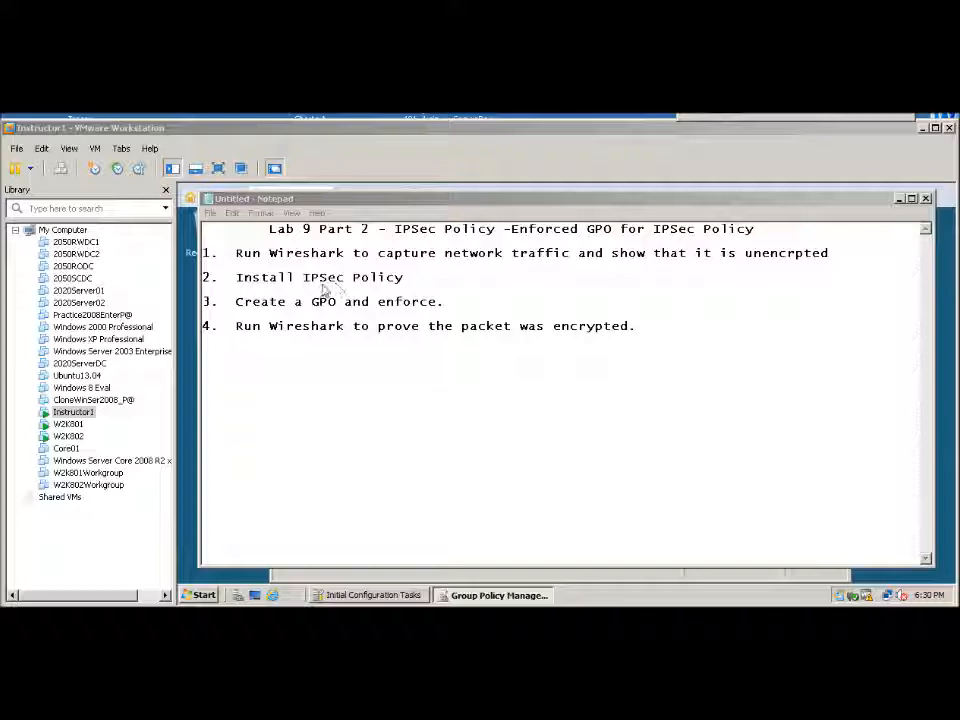
{"action": "left_click", "coordinate": [897, 198]}
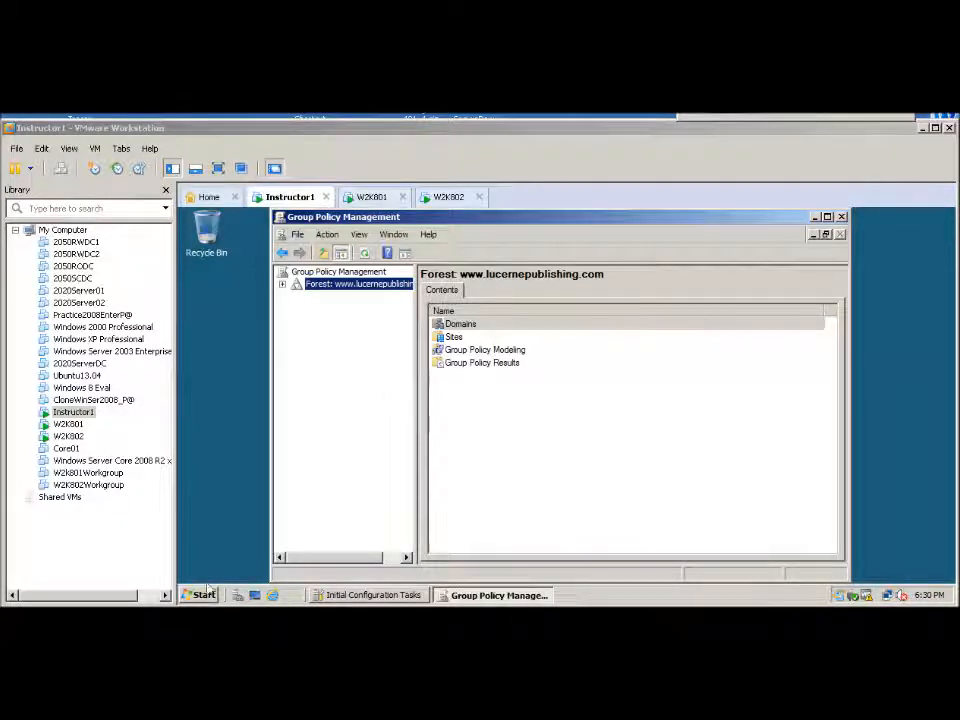
{"action": "left_click", "coordinate": [202, 592]}
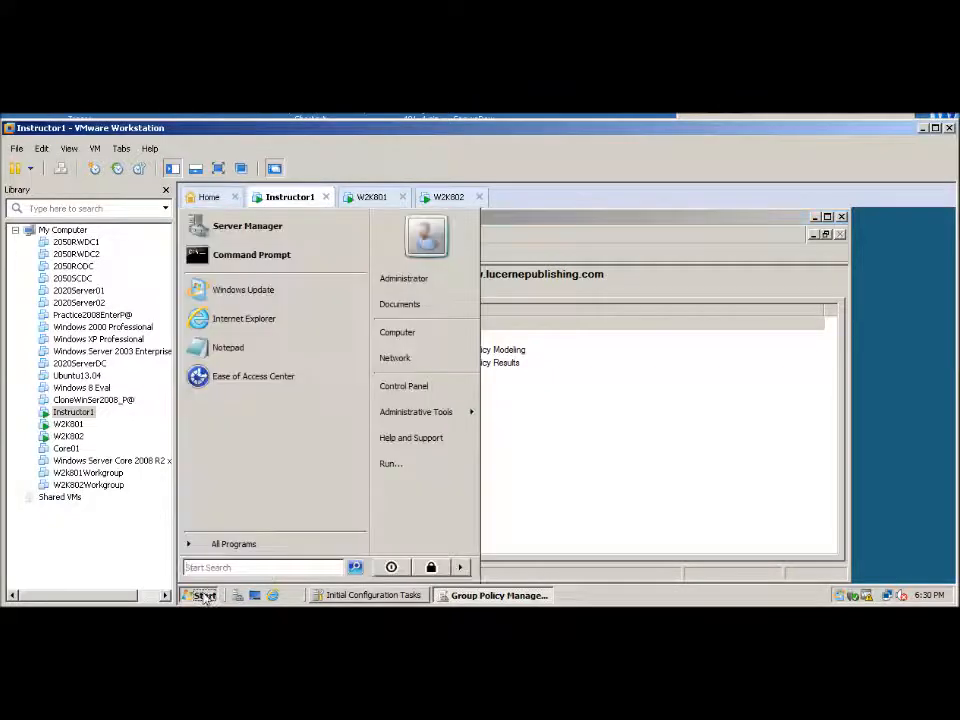
{"action": "mouse_move", "coordinate": [412, 418]}
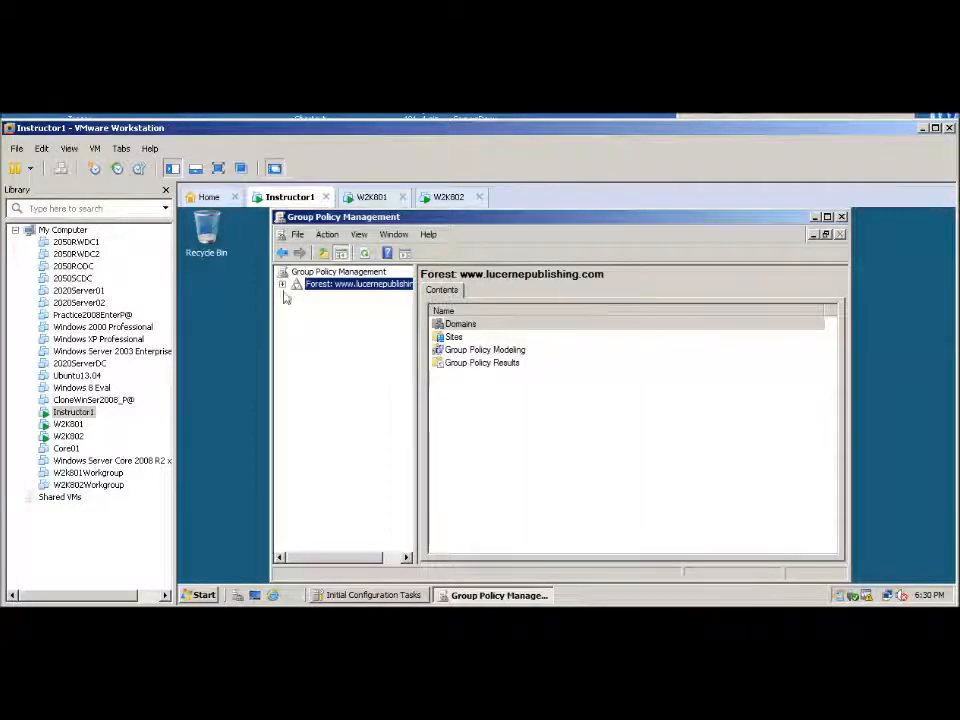
{"action": "left_click", "coordinate": [283, 285]}
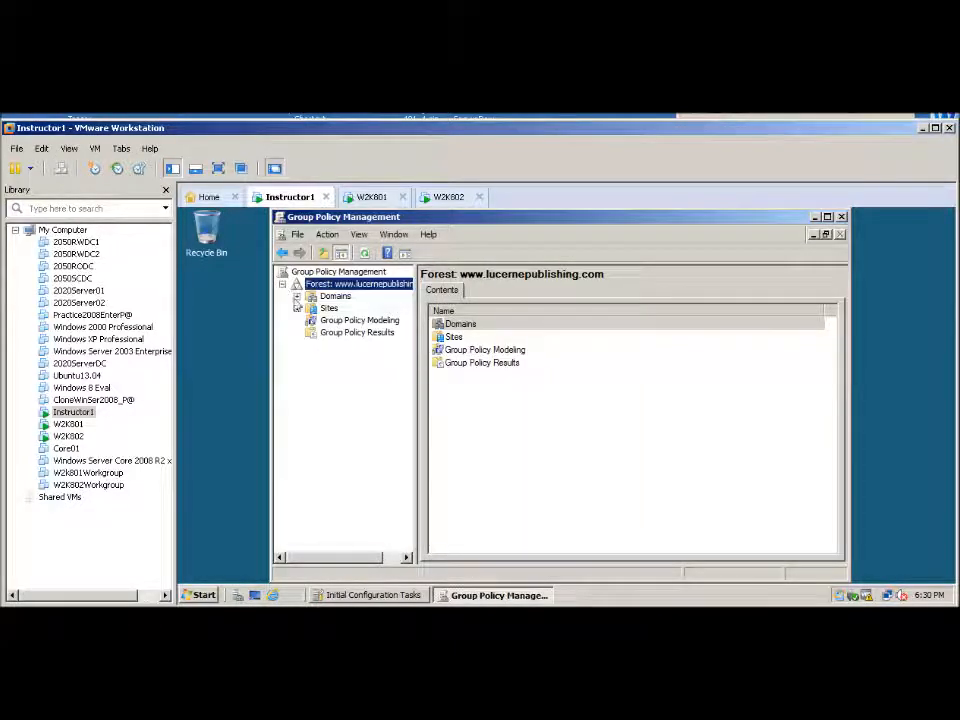
{"action": "left_click", "coordinate": [296, 296]}
{"action": "left_click", "coordinate": [310, 308]}
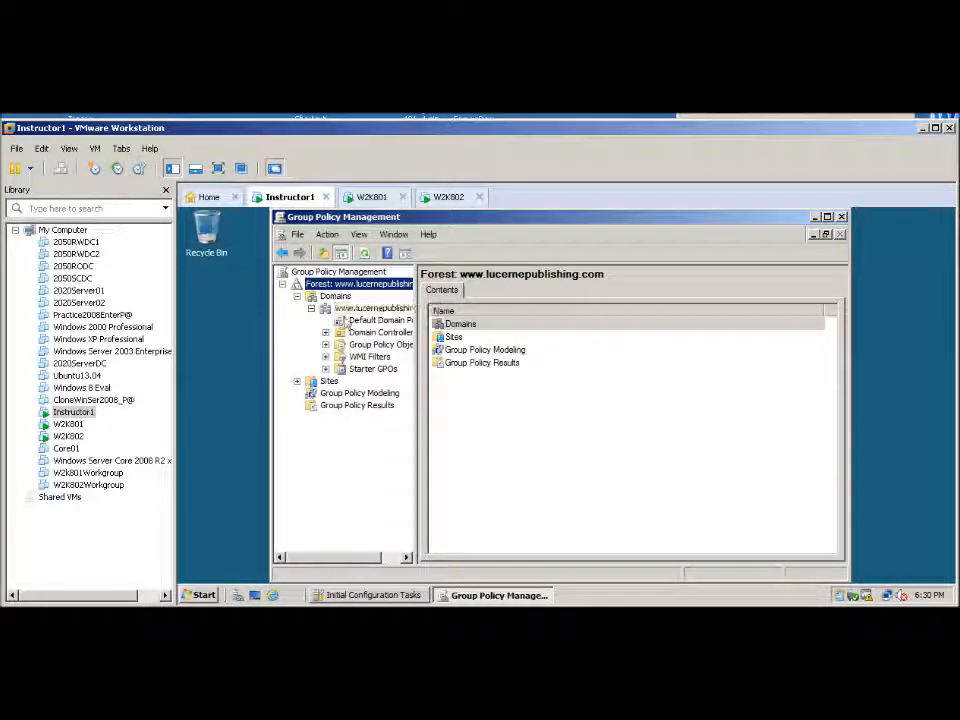
{"action": "left_click", "coordinate": [352, 321]}
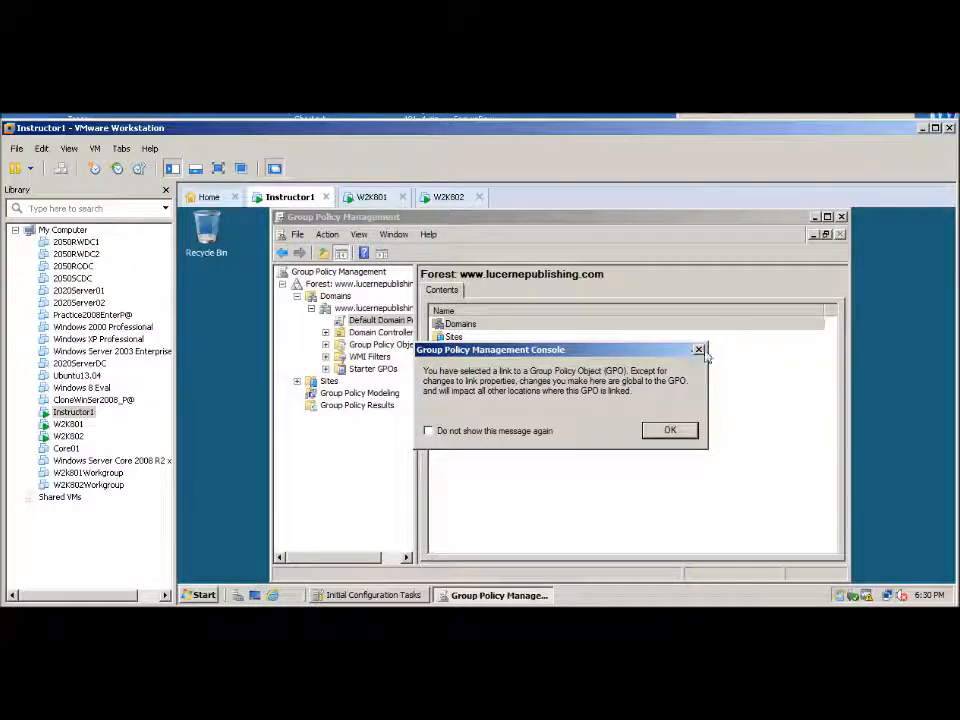
{"action": "left_click", "coordinate": [669, 431]}
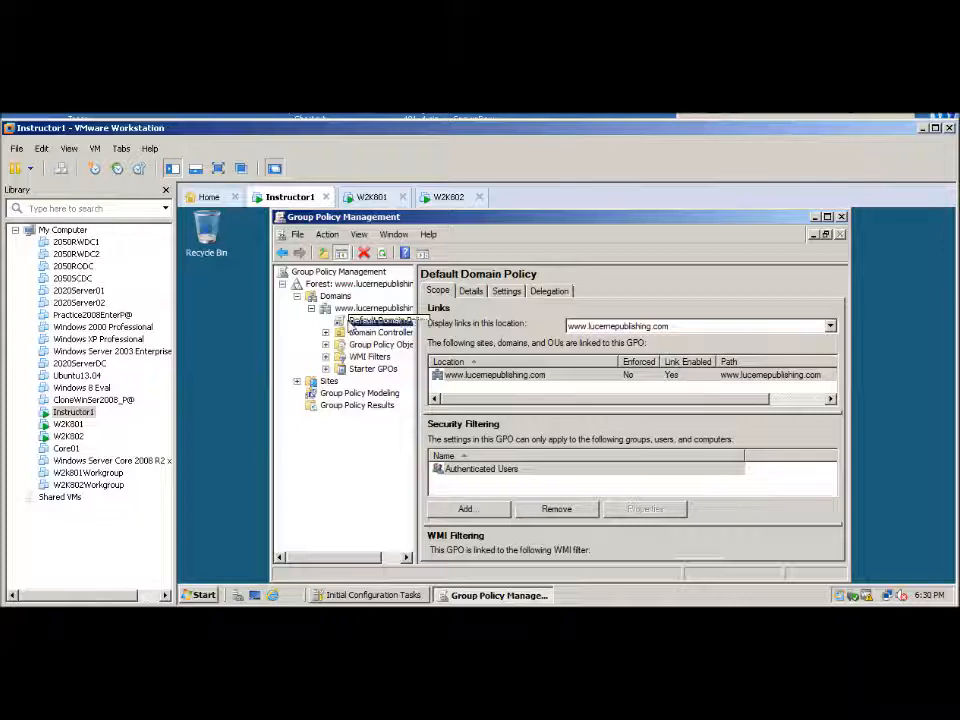
{"action": "right_click", "coordinate": [351, 326]}
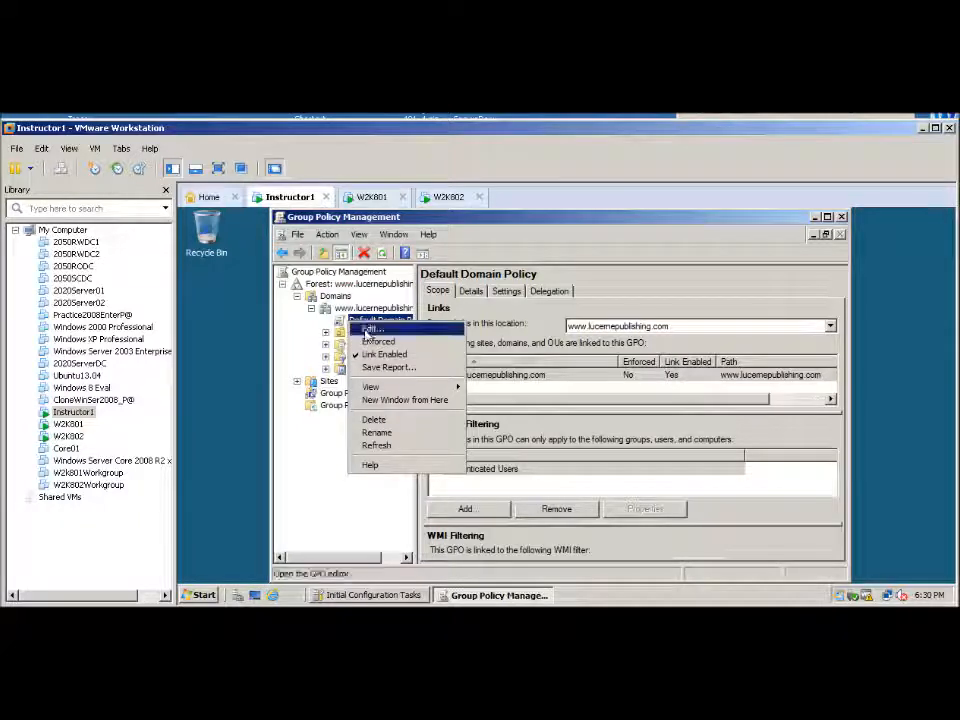
{"action": "left_click", "coordinate": [368, 329]}
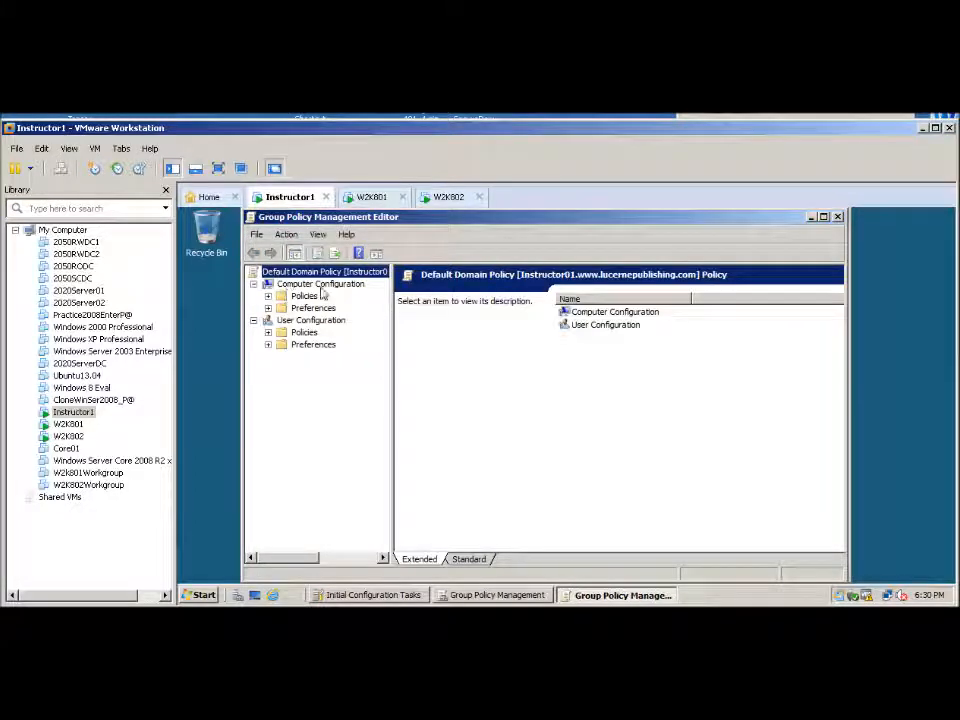
Under Computer Configuration, expand Policies, Windows Settings and Security Settings, and select IP Security Policies on Active Directory
{"action": "left_click", "coordinate": [268, 297]}
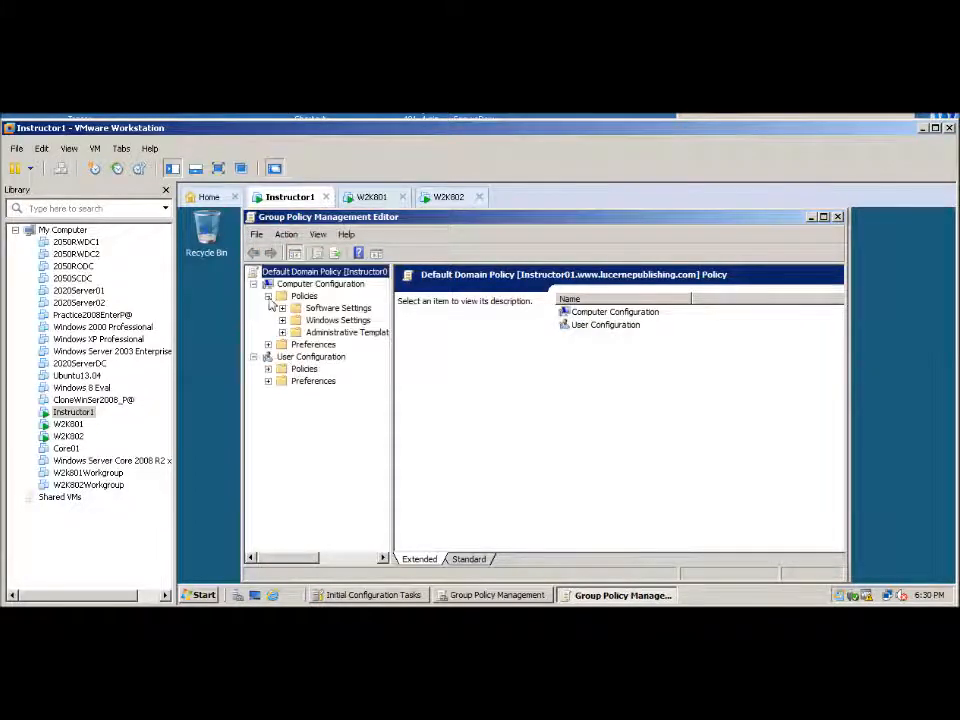
{"action": "left_click", "coordinate": [282, 320]}
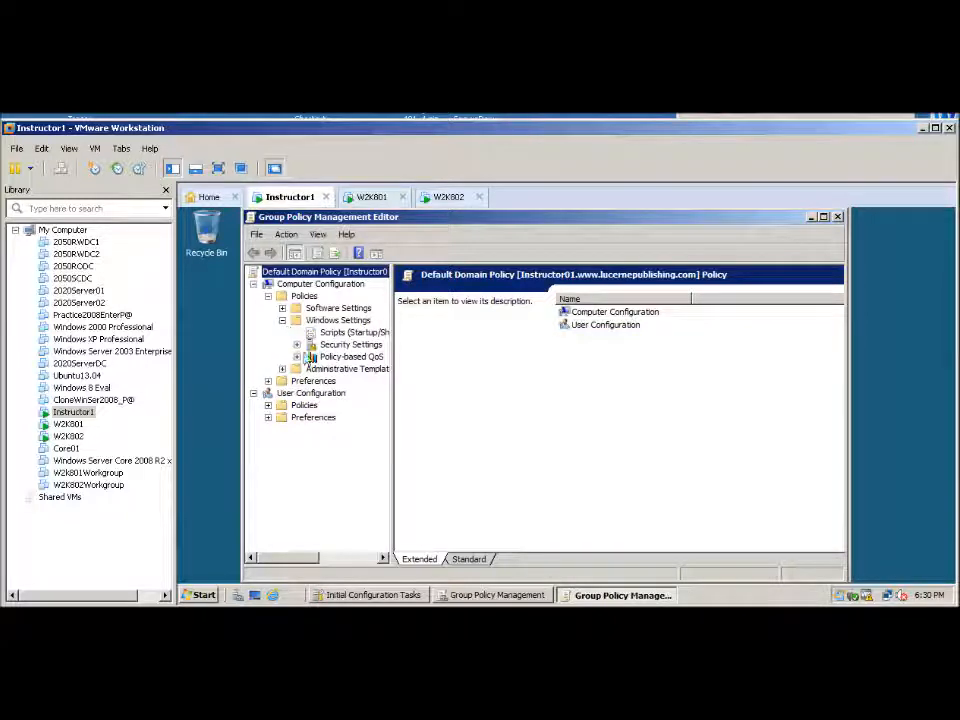
{"action": "left_click", "coordinate": [296, 345]}
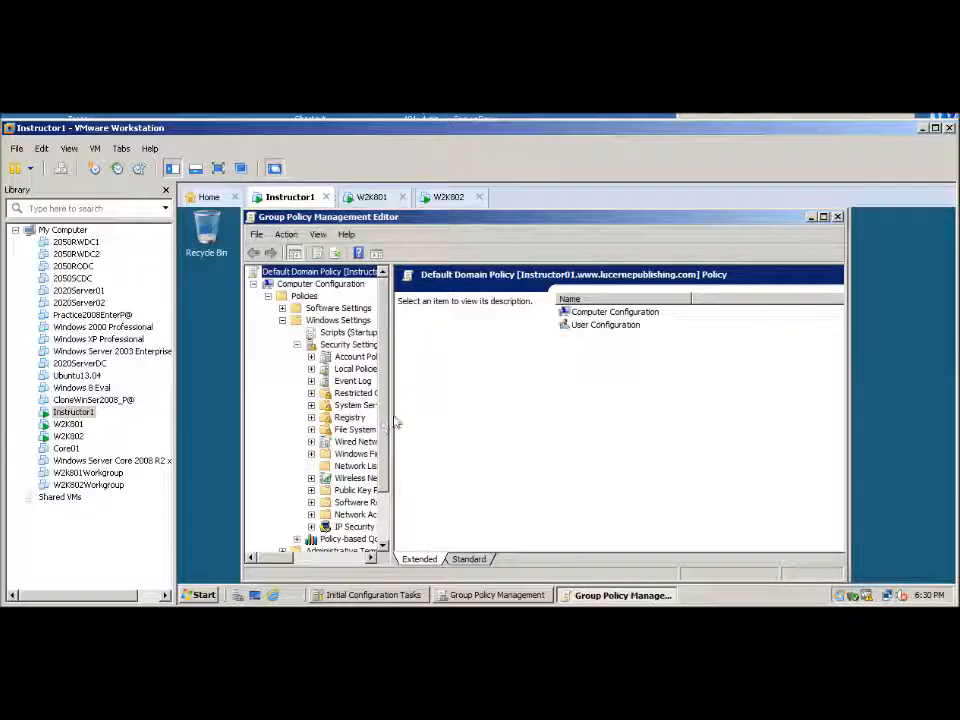
{"action": "left_click_drag", "start_coordinate": [391, 422], "coordinate": [438, 422]}
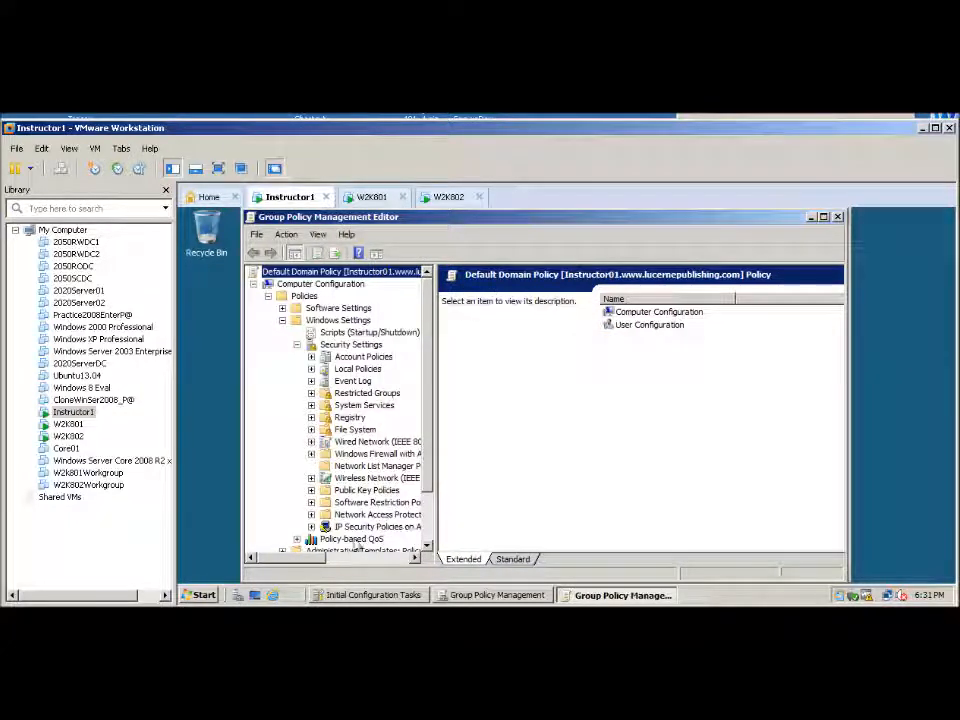
{"action": "left_click", "coordinate": [338, 529]}
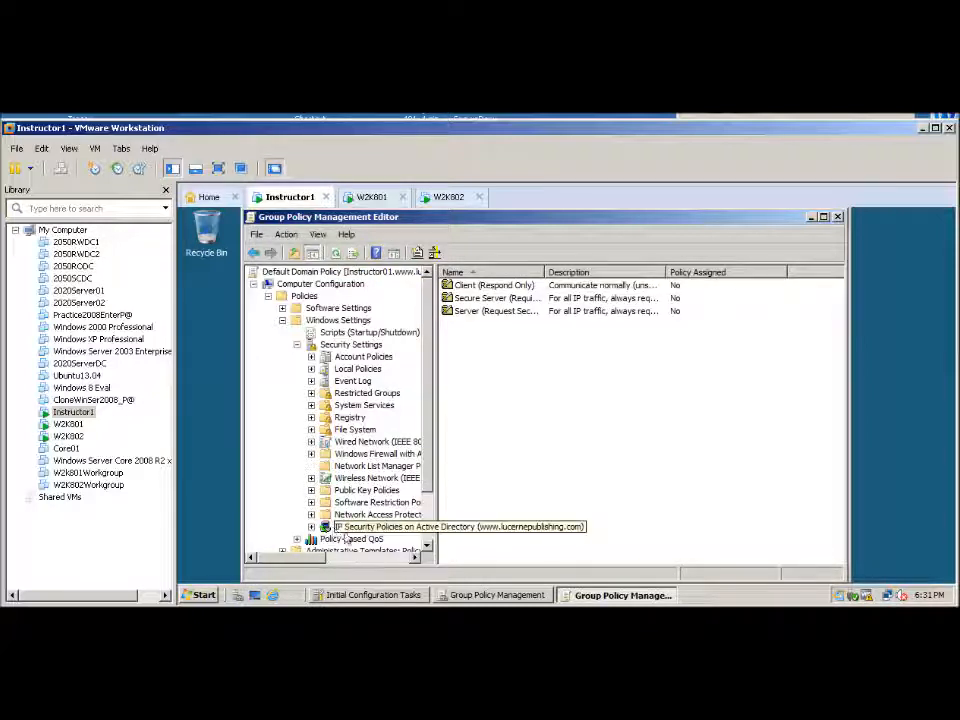
Start creating an IP Security policy and name it "Lab9 IPSec Policy"
{"action": "right_click", "coordinate": [336, 530]}
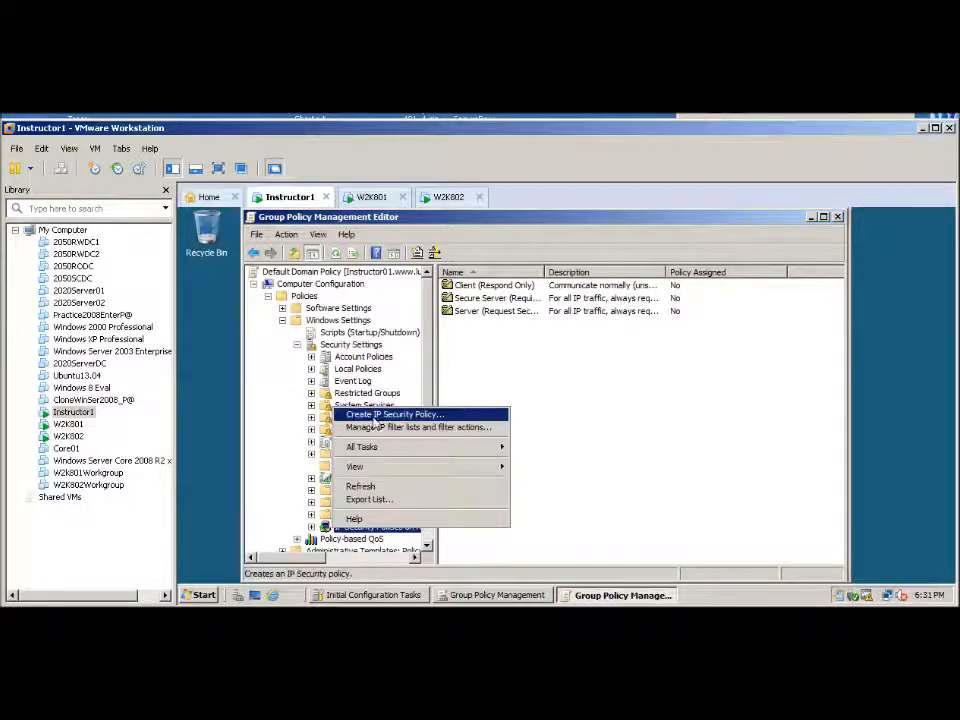
{"action": "left_click", "coordinate": [369, 417]}
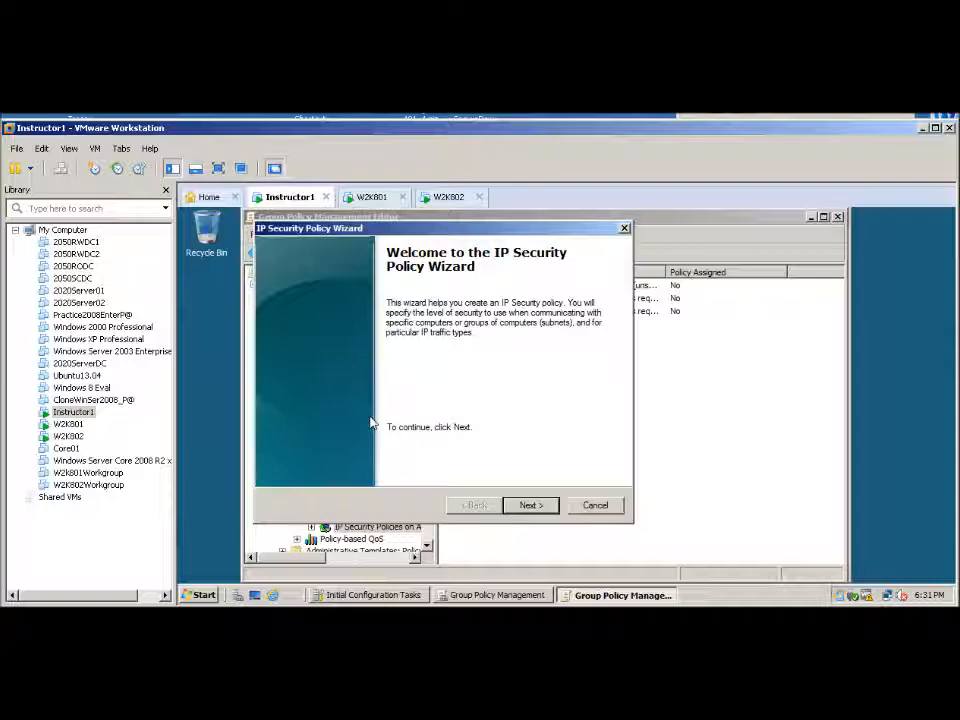
{"action": "left_click", "coordinate": [530, 505]}
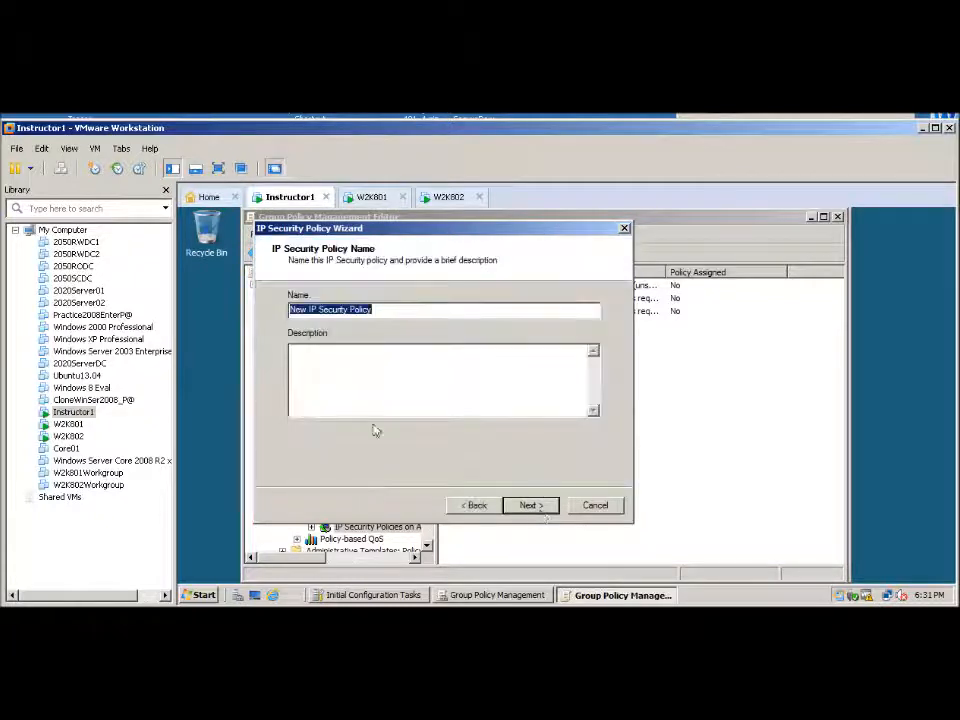
{"action": "left_click", "coordinate": [373, 311]}
{"action": "left_click_drag", "start_coordinate": [373, 311], "coordinate": [231, 309]}
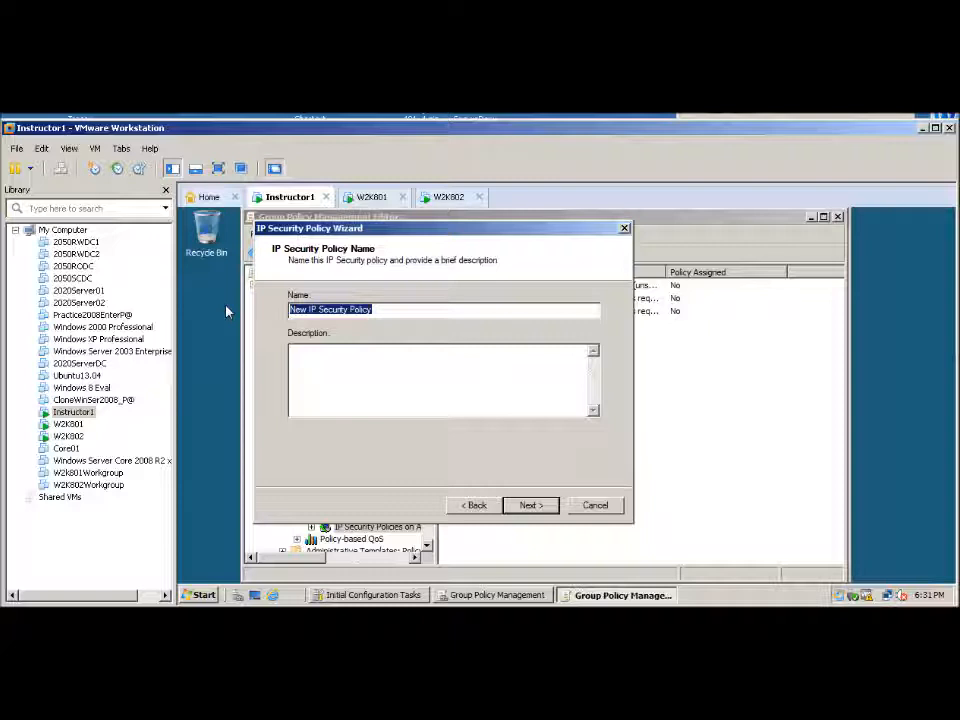
{"action": "type", "text": "Le"}
{"action": "key", "text": "BackSpace"}
{"action": "type", "text": "ab9 IP"}
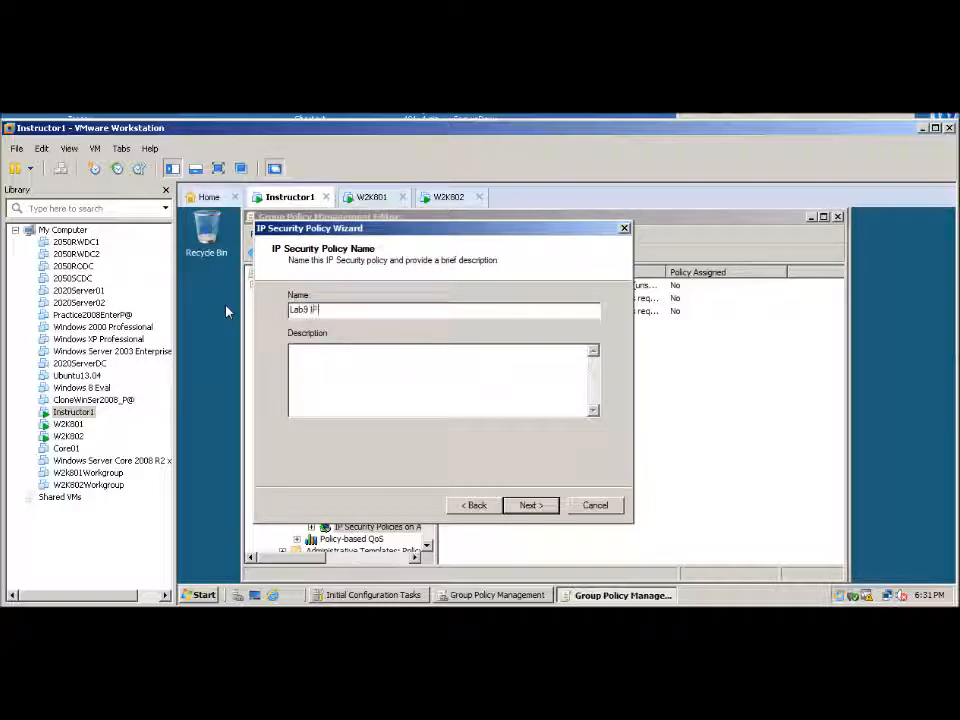
{"action": "type", "text": " Sec Po"}
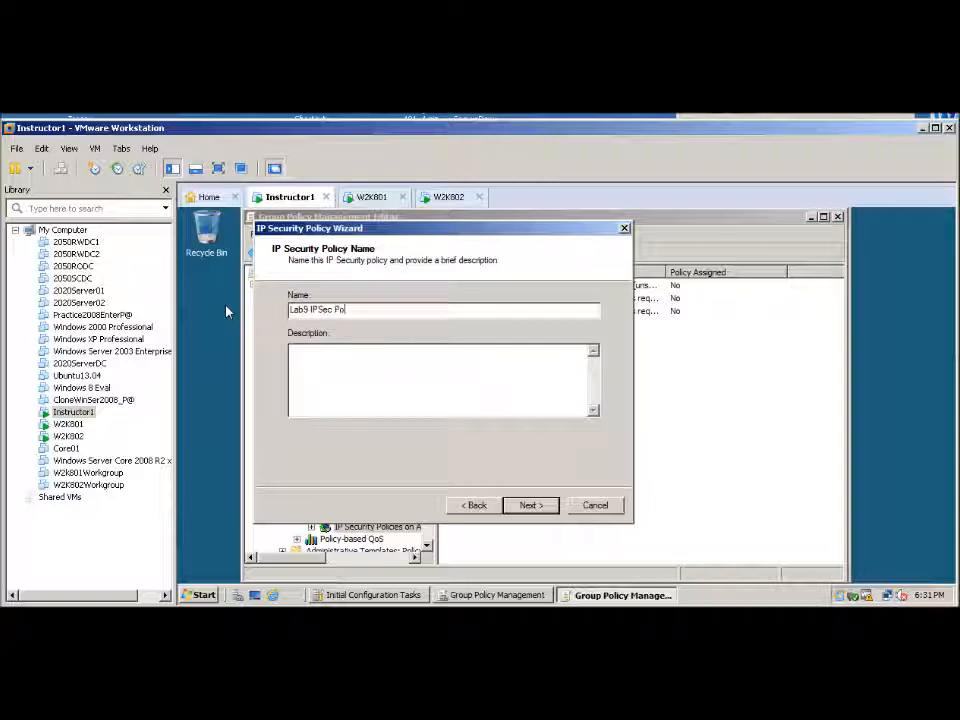
{"action": "type", "text": "licy"}
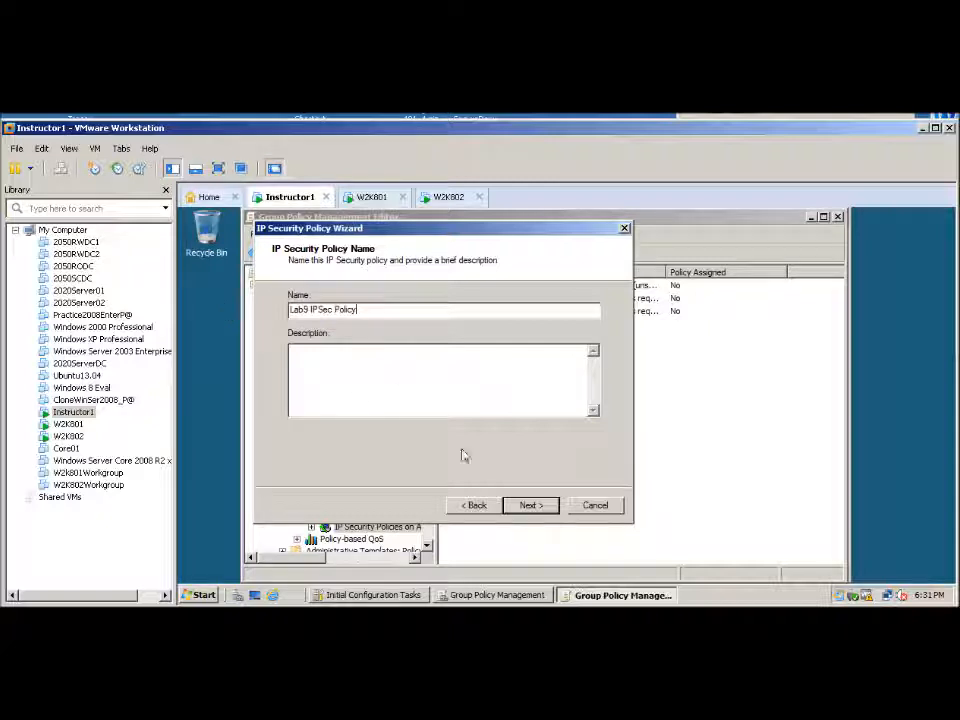
Leave the default response rule inactive and finish the policy wizard with Edit properties enabled
{"action": "left_click", "coordinate": [533, 506]}
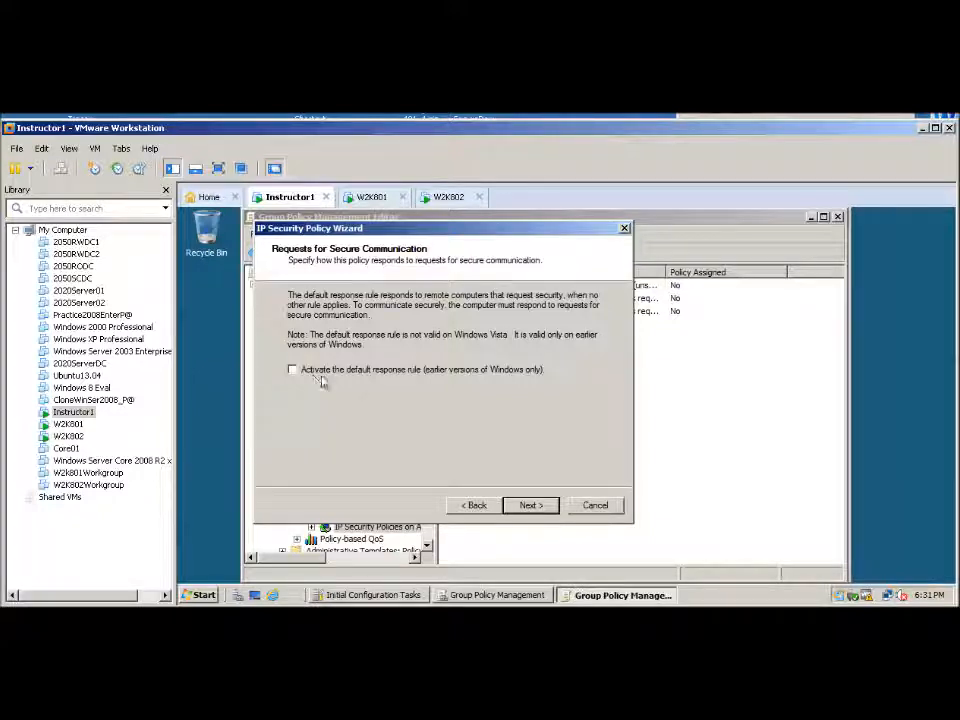
{"action": "left_click", "coordinate": [530, 505]}
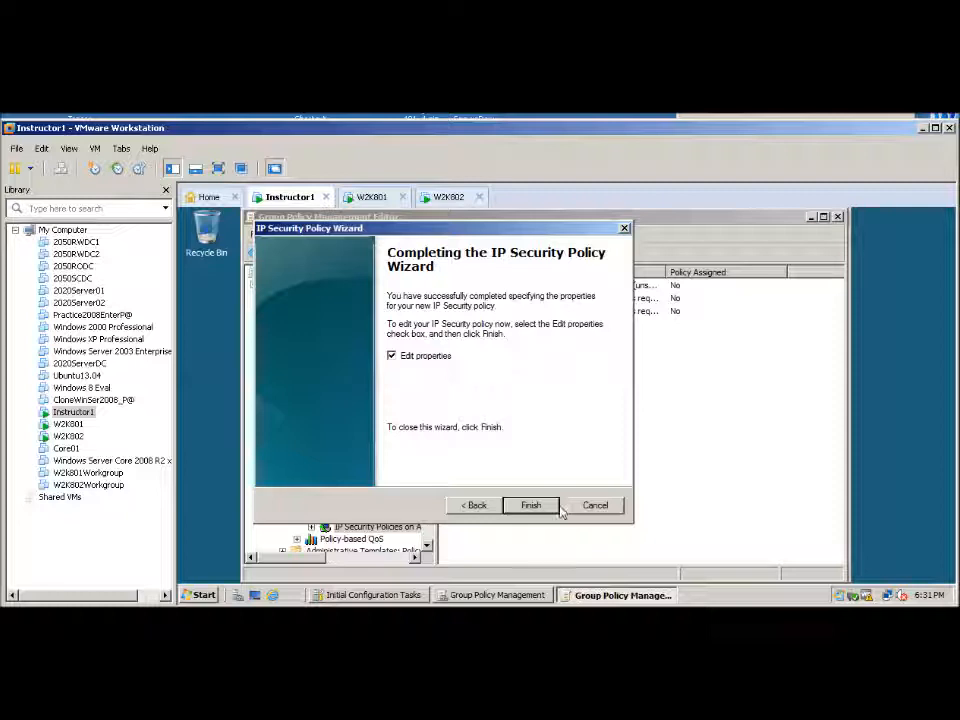
{"action": "left_click", "coordinate": [533, 505]}
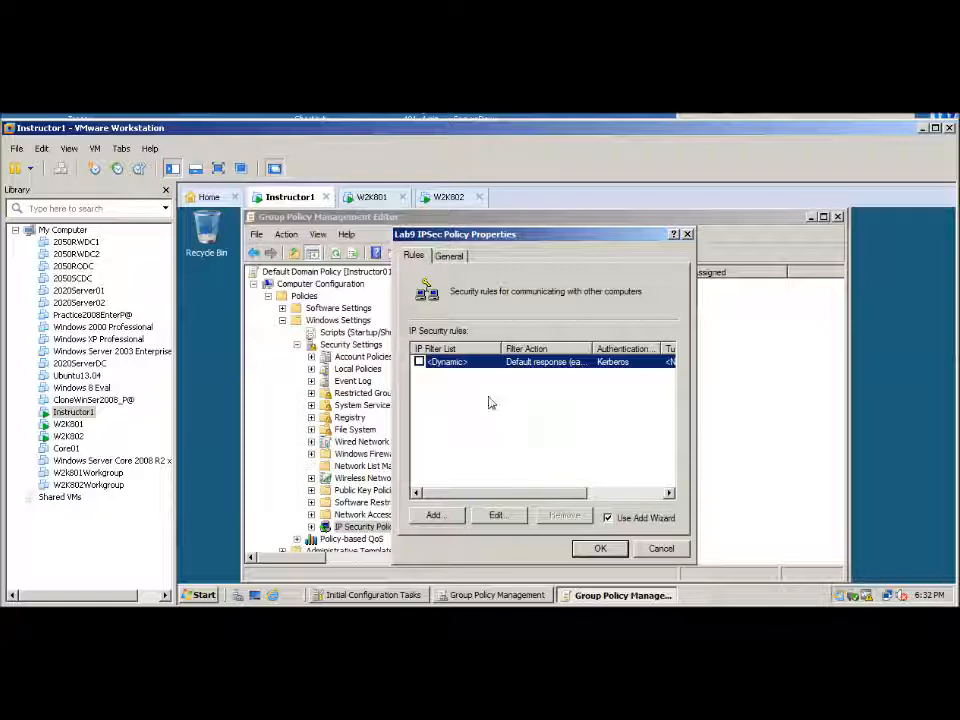
Start adding a security rule to the policy with no tunnel, applied to all network connections
{"action": "left_click", "coordinate": [435, 515]}
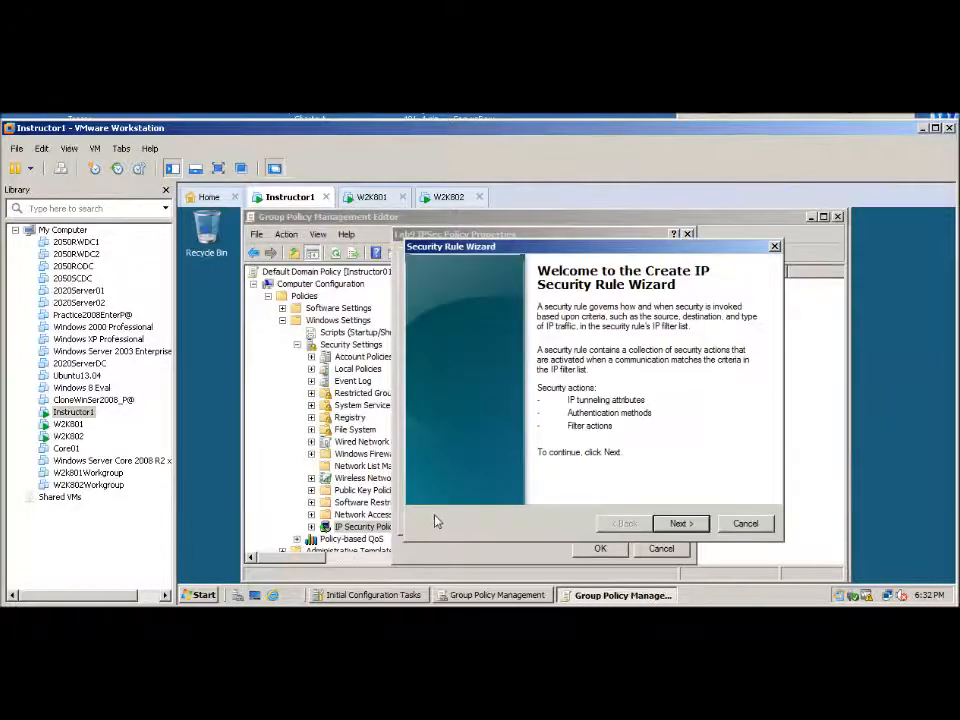
{"action": "left_click", "coordinate": [679, 525]}
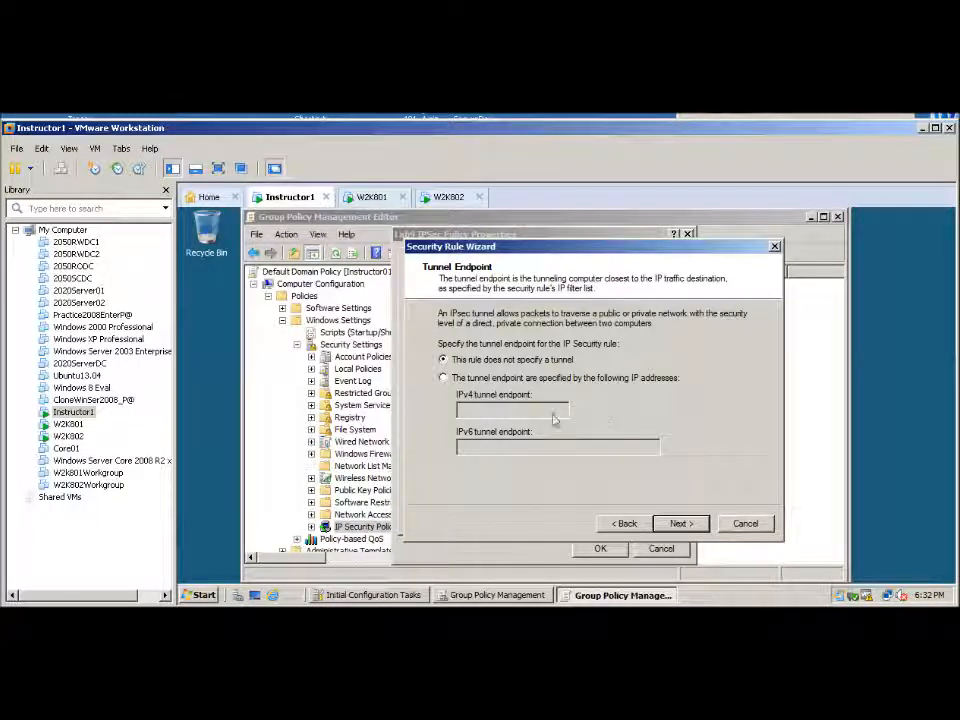
{"action": "left_click", "coordinate": [681, 524]}
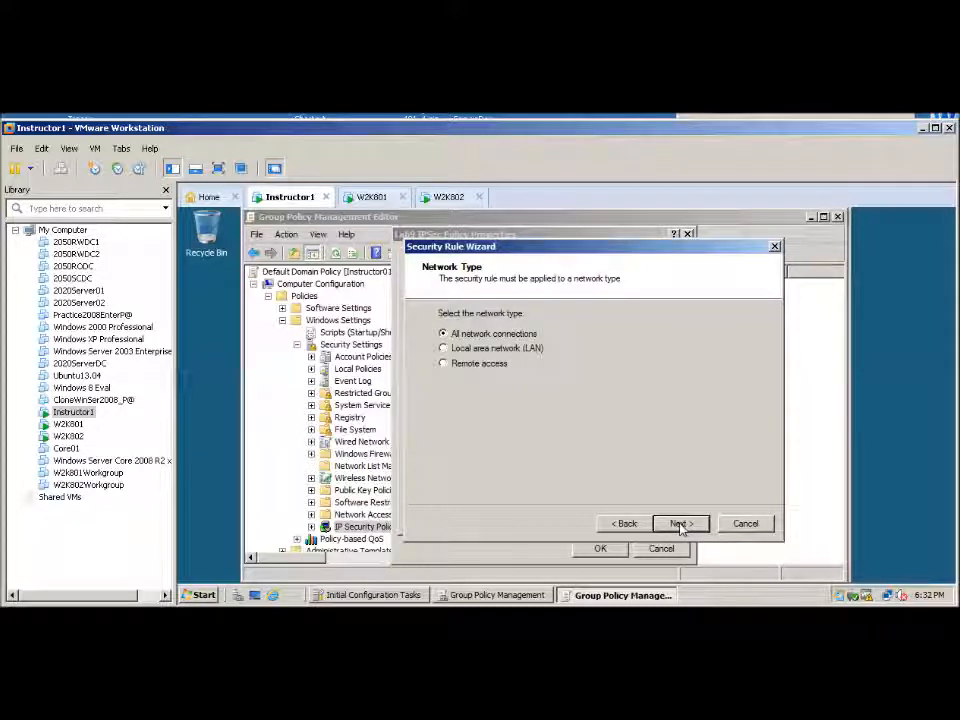
{"action": "left_click", "coordinate": [681, 524]}
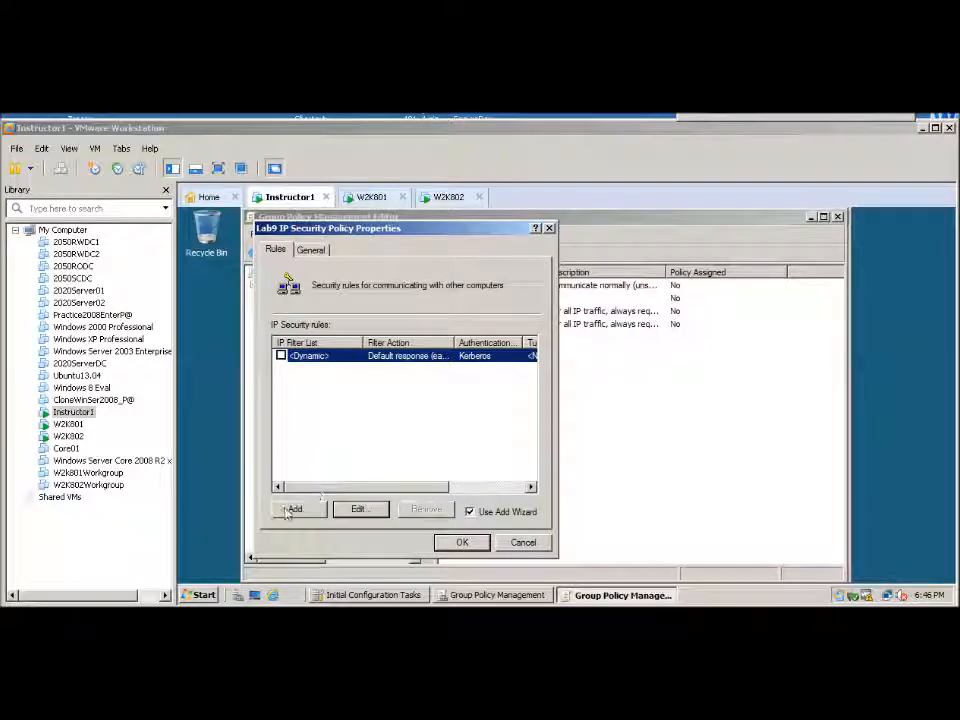
Activate the default response rule in Lab9 IP Security Policy and open it to view its authentication methods
{"action": "left_click", "coordinate": [281, 356]}
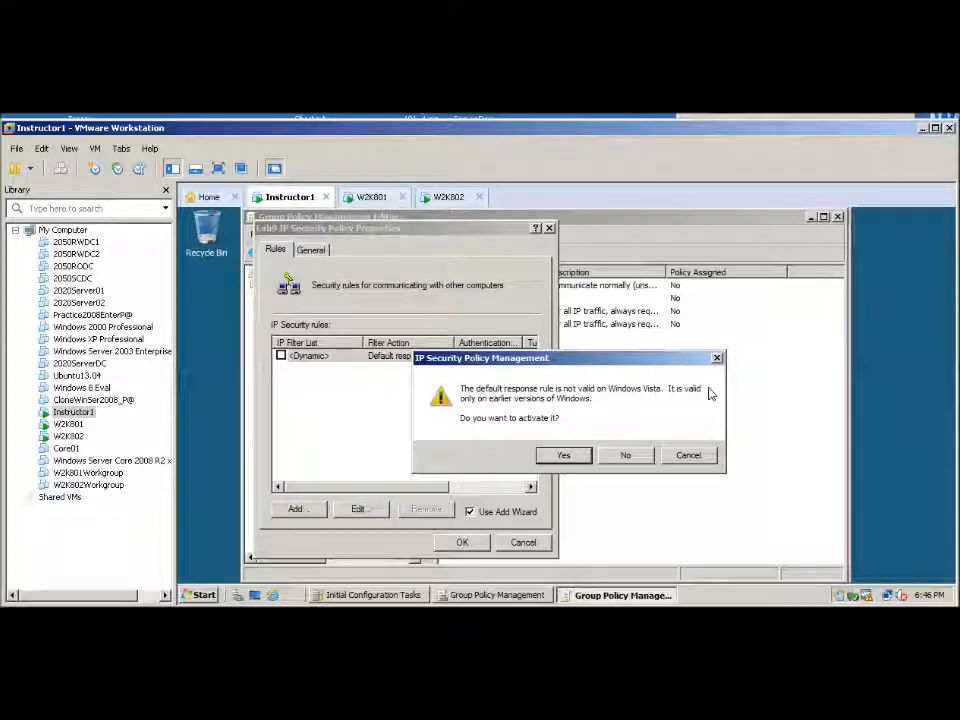
{"action": "left_click", "coordinate": [563, 456]}
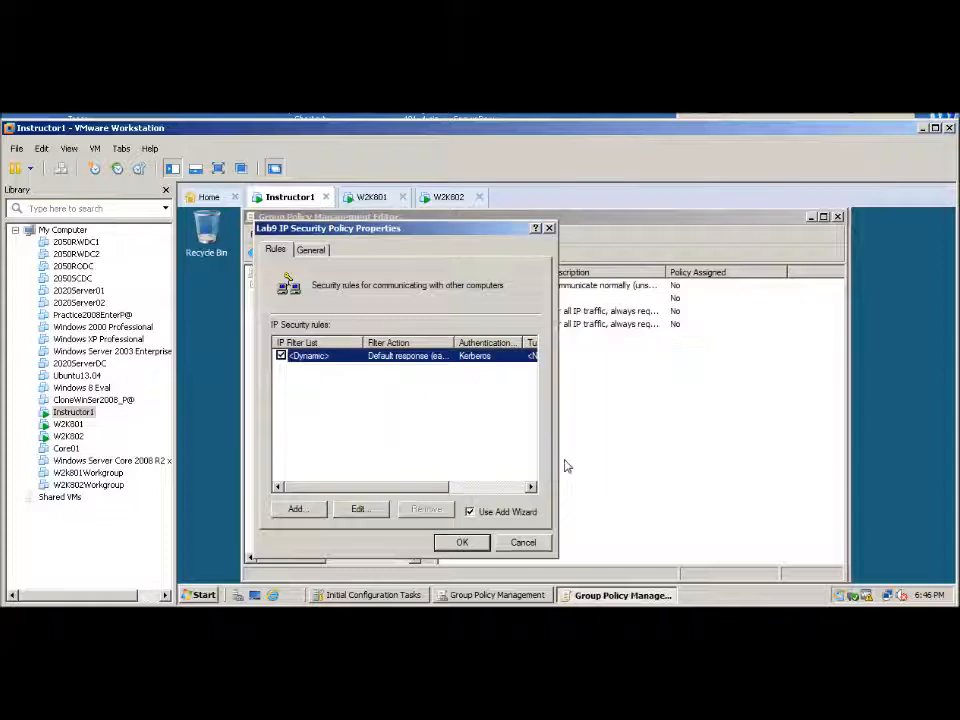
{"action": "left_click", "coordinate": [359, 509]}
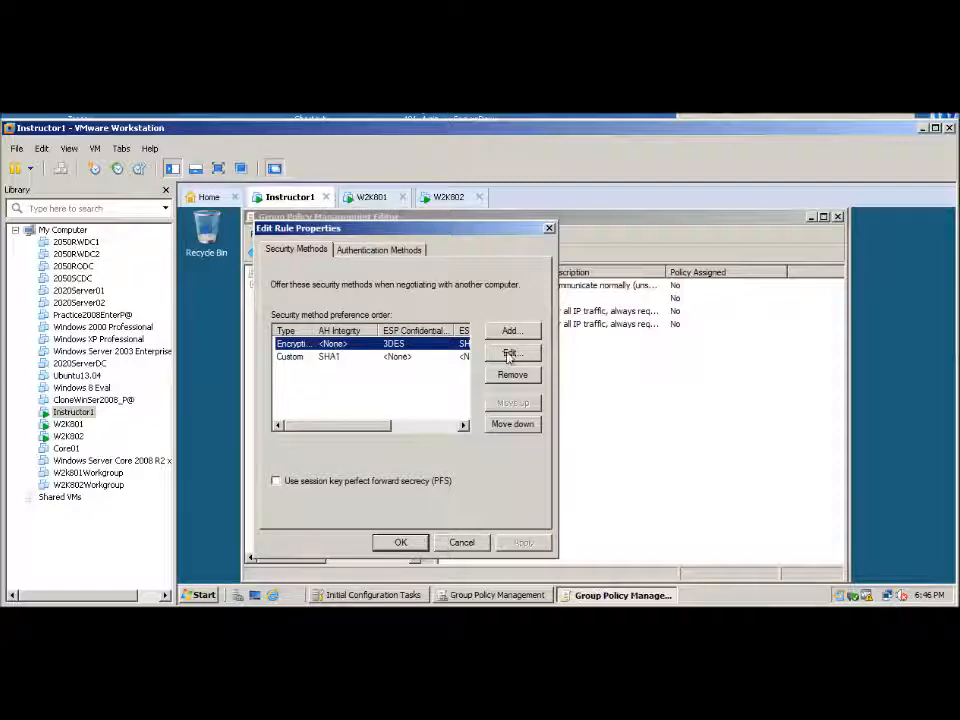
{"action": "left_click", "coordinate": [389, 251]}
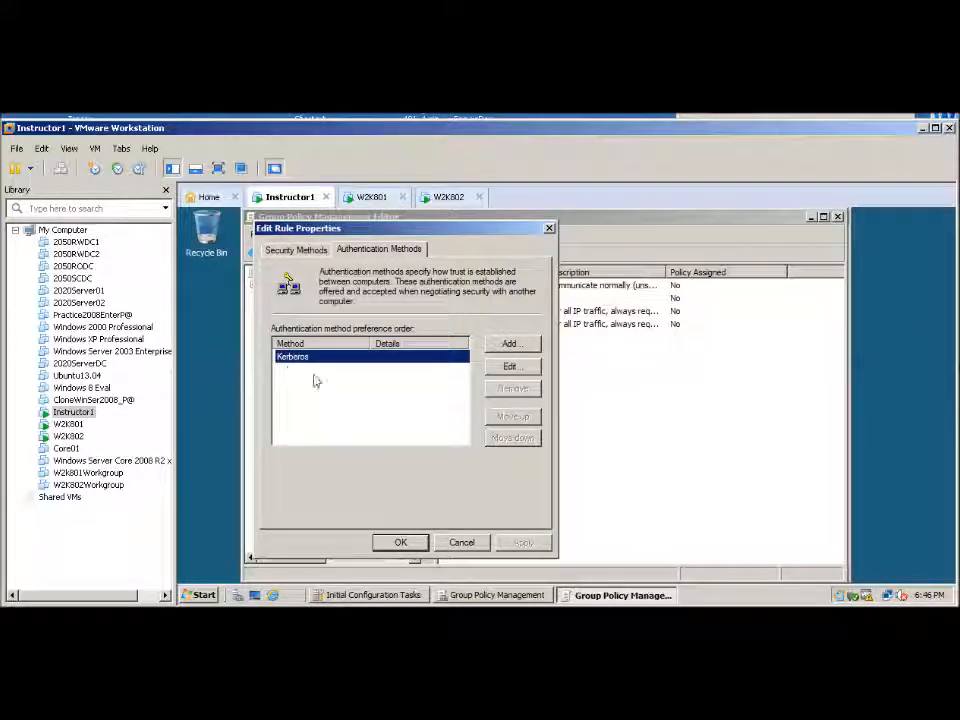
Open the custom settings of the rule's encryption security method and compare its algorithms with the Encryption and Integrity Algorithms slide
{"action": "left_click", "coordinate": [287, 252]}
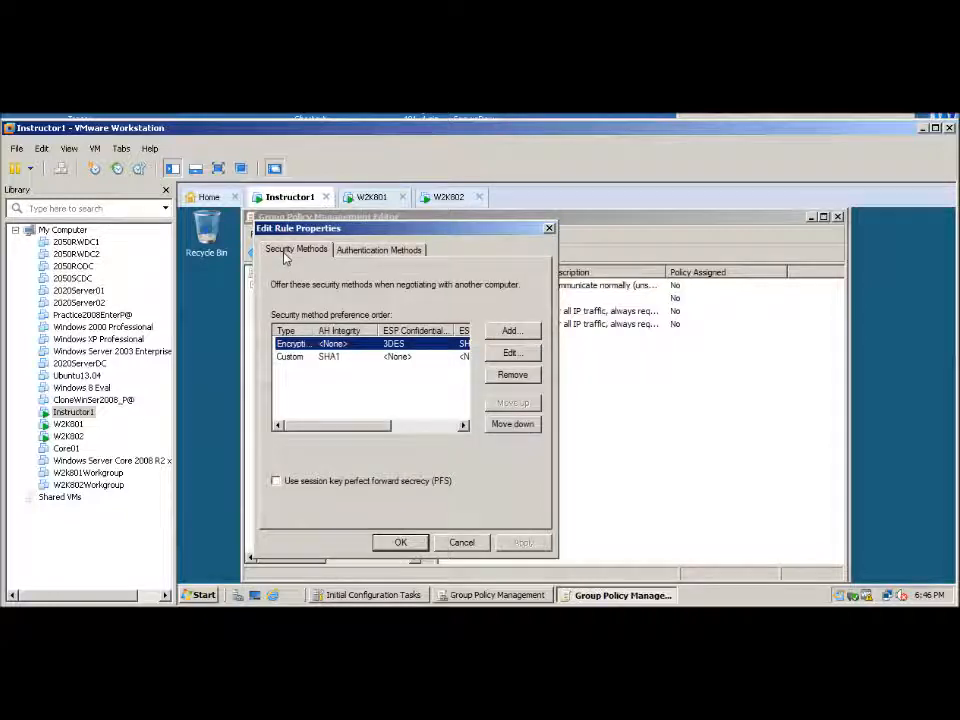
{"action": "left_click", "coordinate": [510, 353]}
{"action": "left_click", "coordinate": [287, 358]}
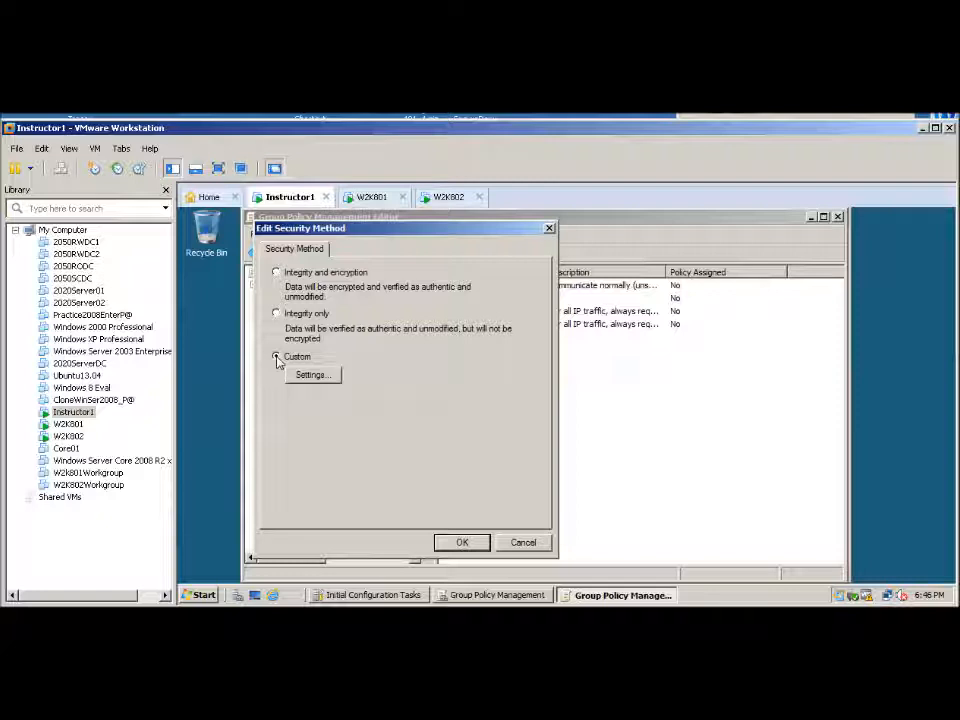
{"action": "left_click", "coordinate": [311, 376]}
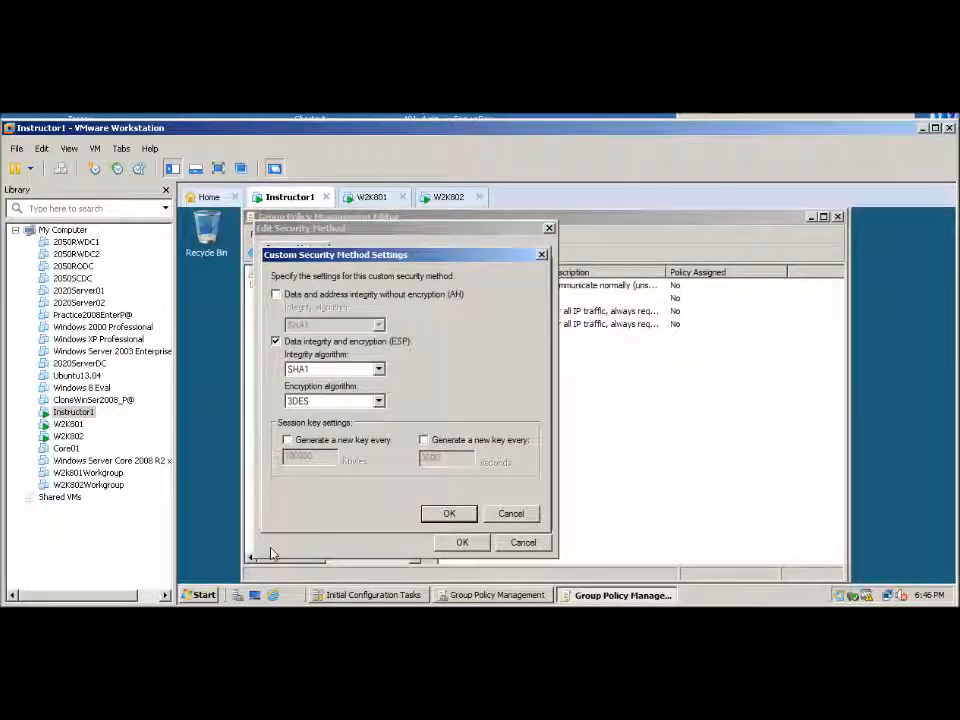
{"action": "key", "text": "alt+Tab"}
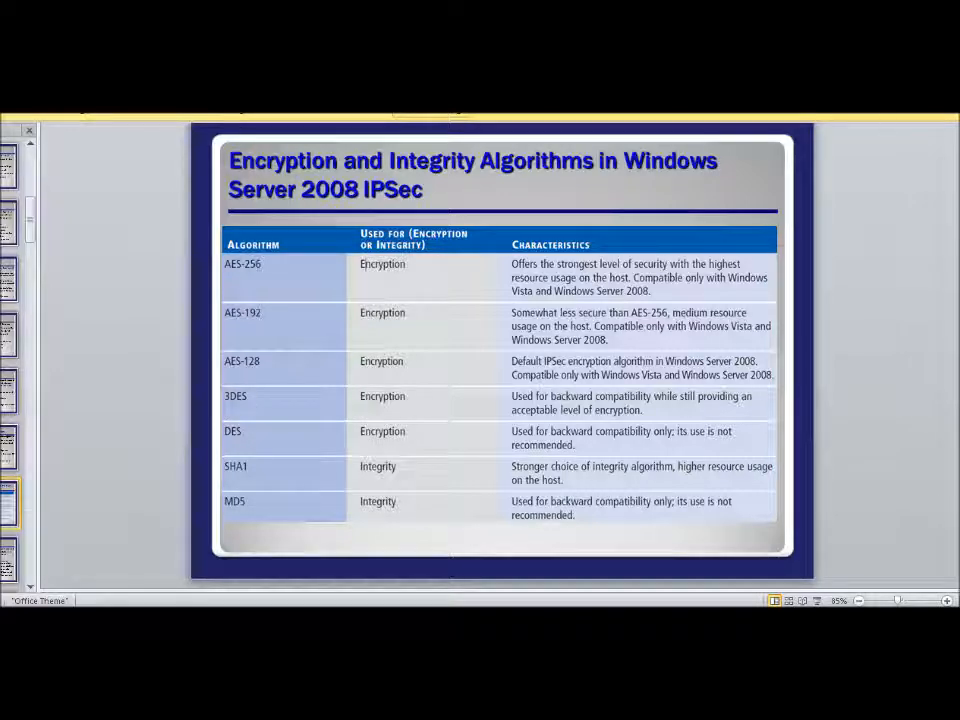
{"action": "key", "text": "alt+Tab"}
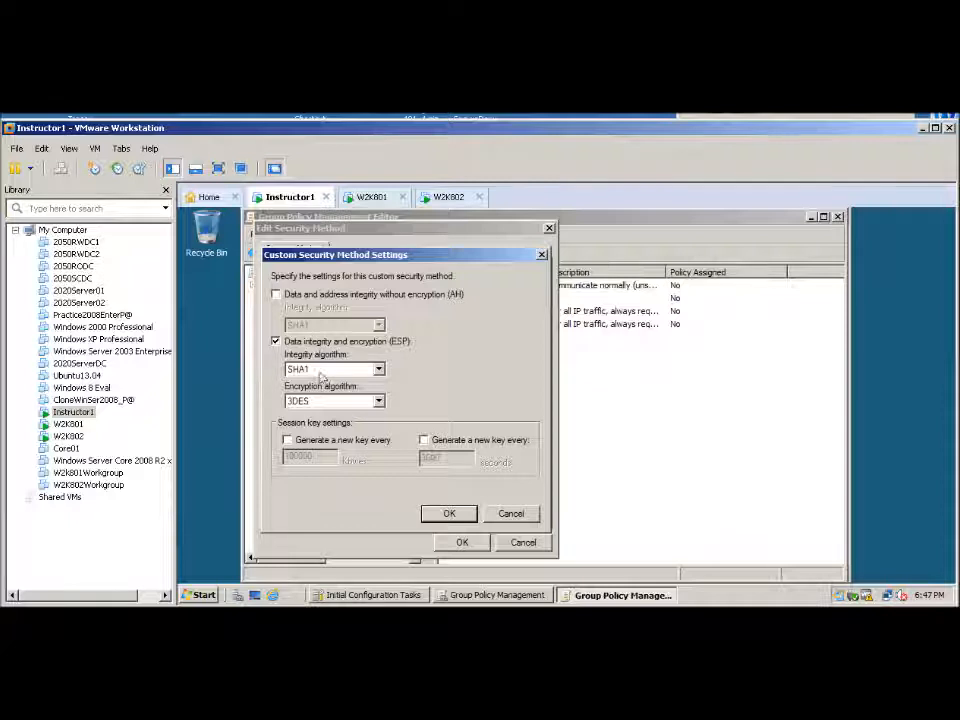
Accept ESP with SHA1 integrity and 3DES encryption for the security method, and save the rule and Lab9 IP Security Policy properties
{"action": "left_click", "coordinate": [449, 514]}
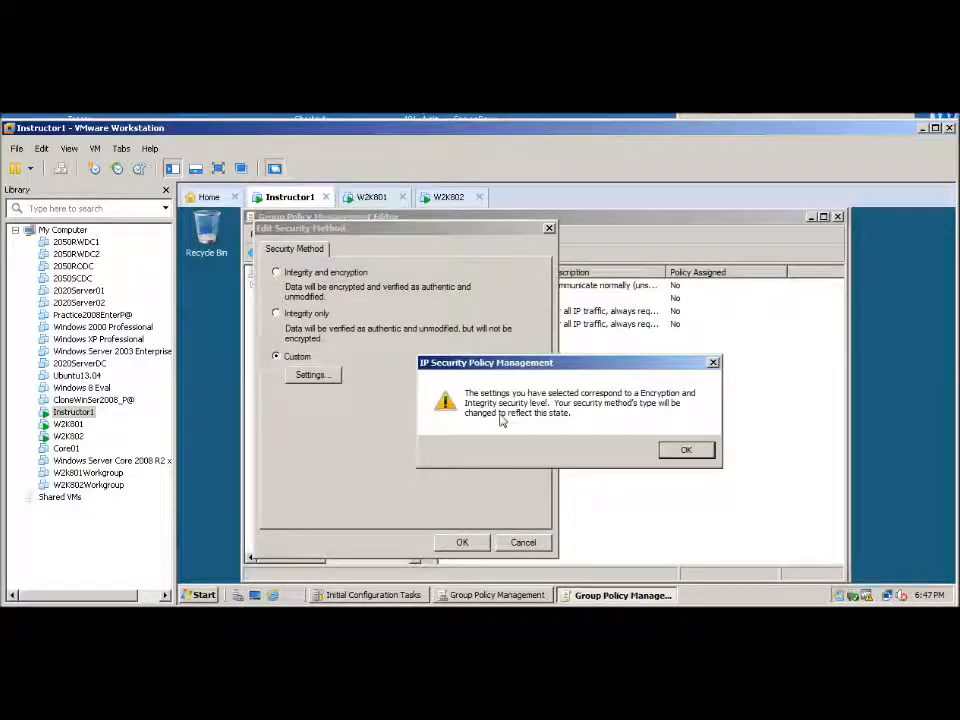
{"action": "left_click", "coordinate": [687, 451]}
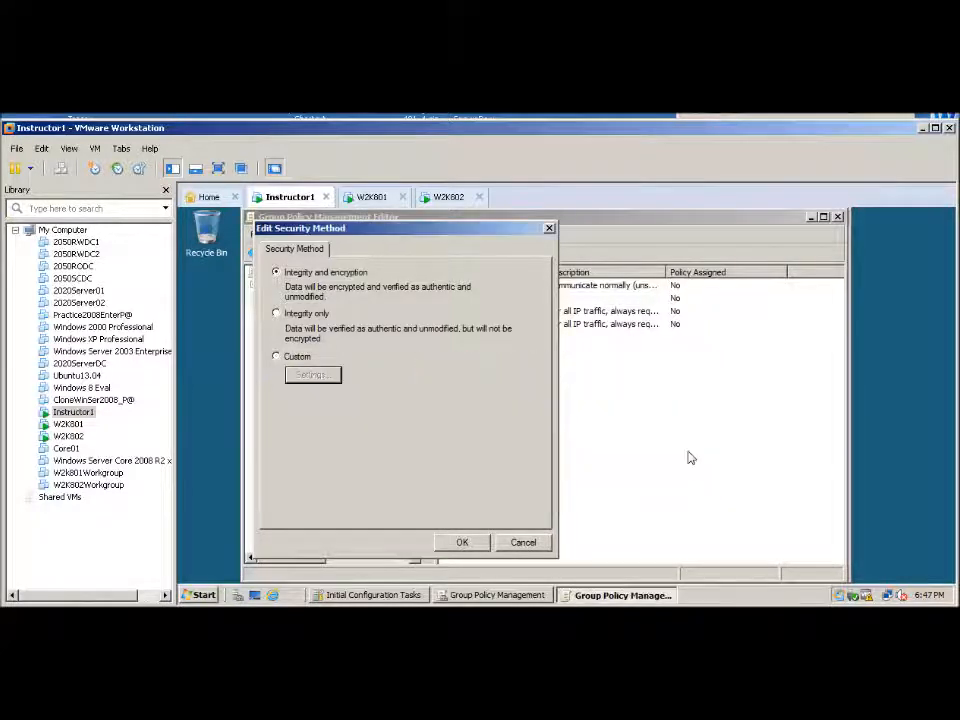
{"action": "left_click", "coordinate": [462, 543]}
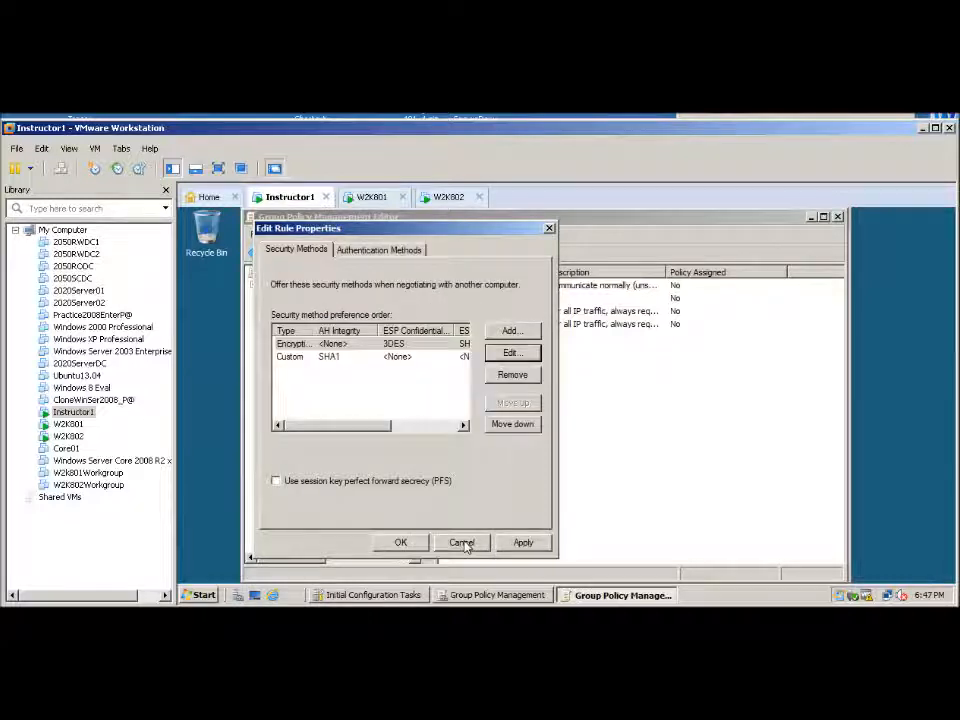
{"action": "left_click", "coordinate": [403, 545]}
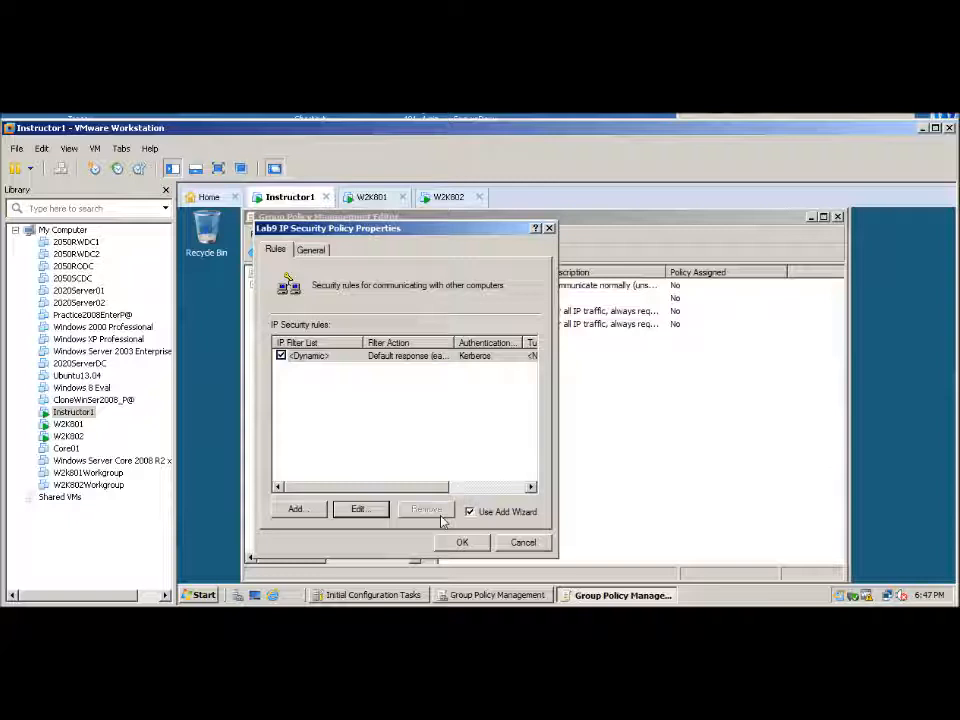
{"action": "left_click", "coordinate": [462, 543]}
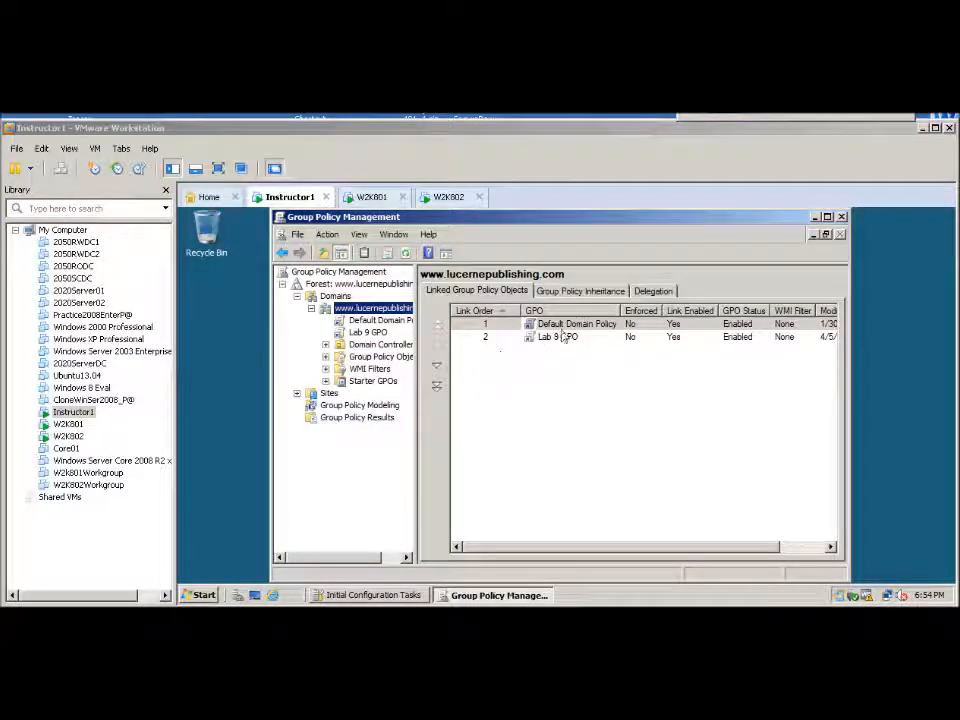
Edit Lab 9 GPO and show the IP Security Policies on Active Directory under Computer Configuration's Windows security settings
{"action": "left_click", "coordinate": [362, 333]}
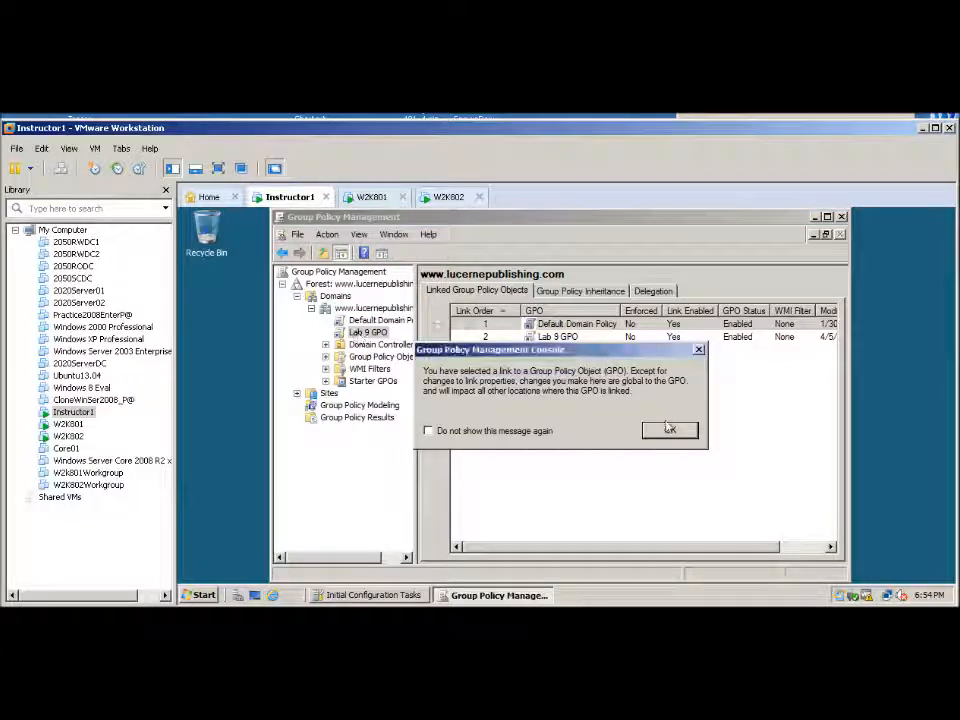
{"action": "left_click", "coordinate": [670, 430]}
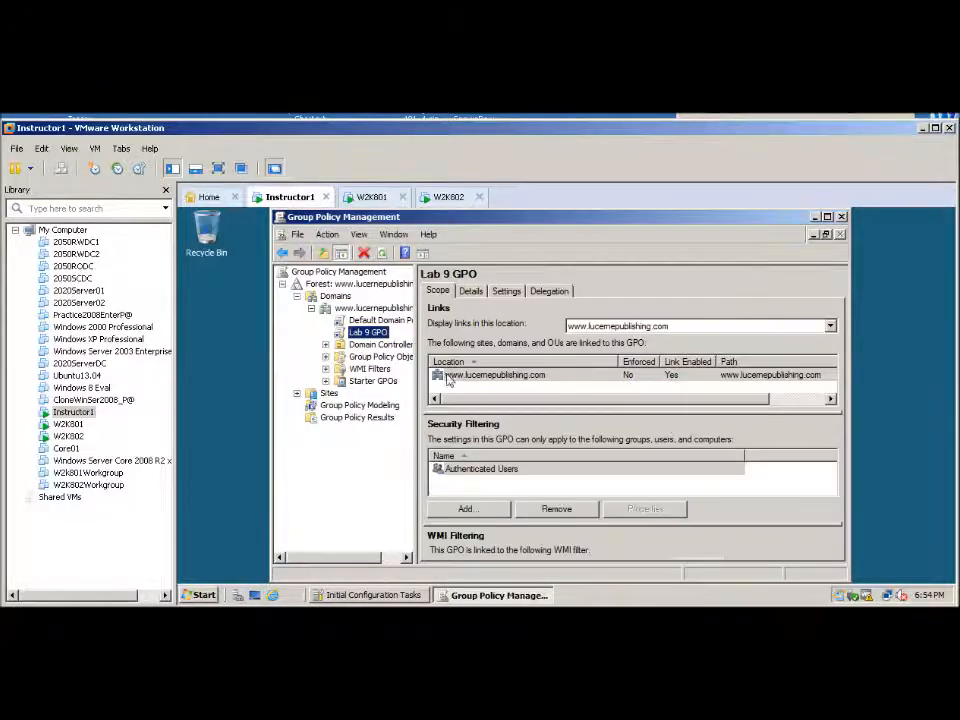
{"action": "right_click", "coordinate": [360, 333]}
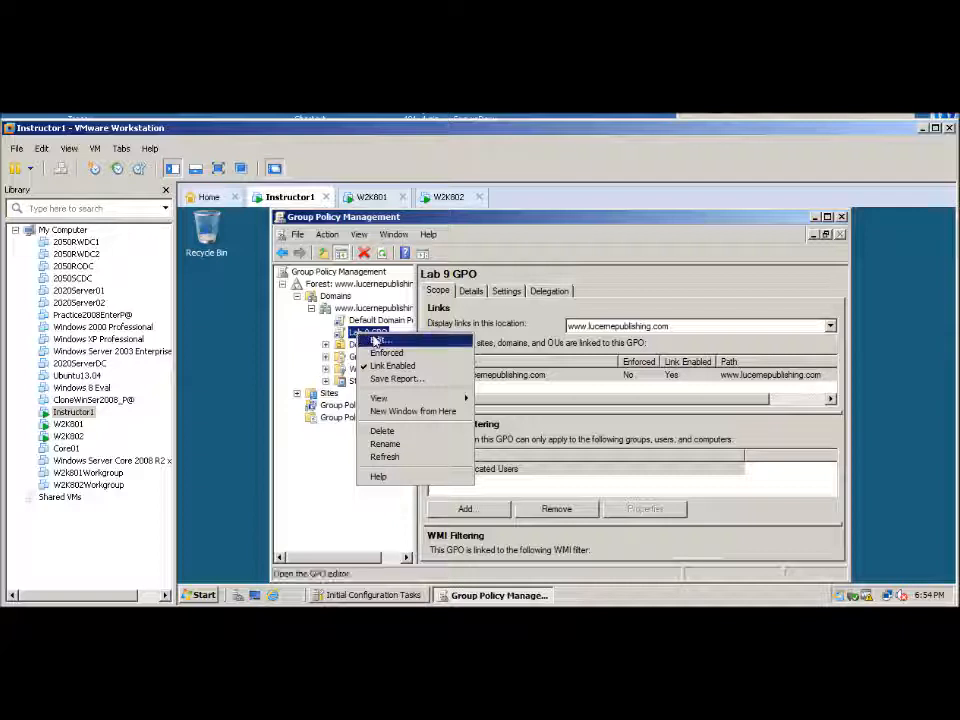
{"action": "left_click", "coordinate": [377, 341]}
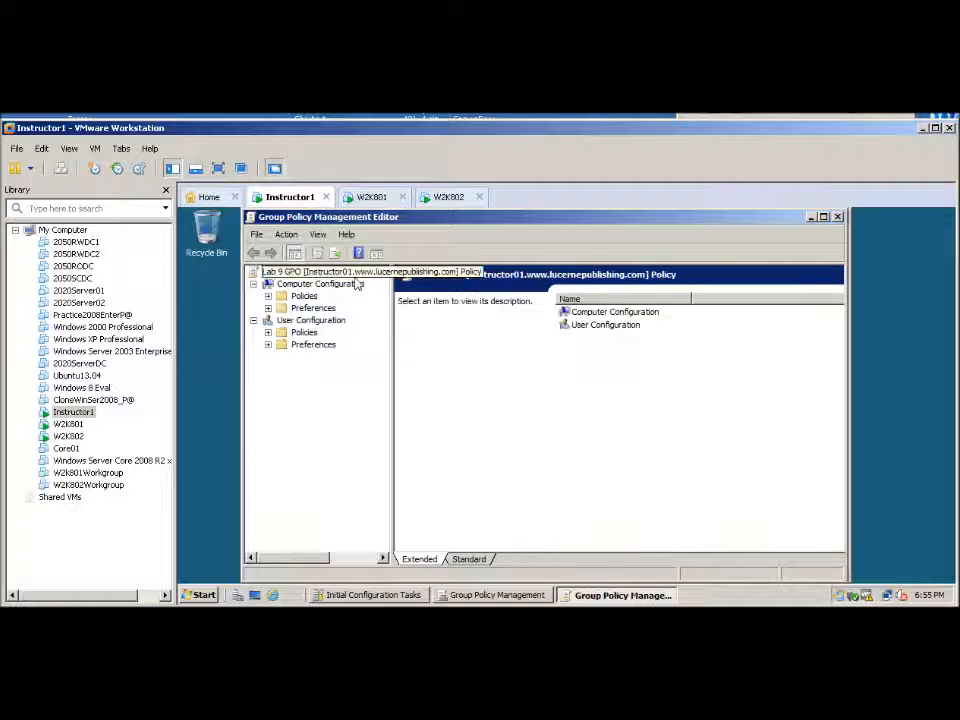
{"action": "left_click", "coordinate": [268, 296]}
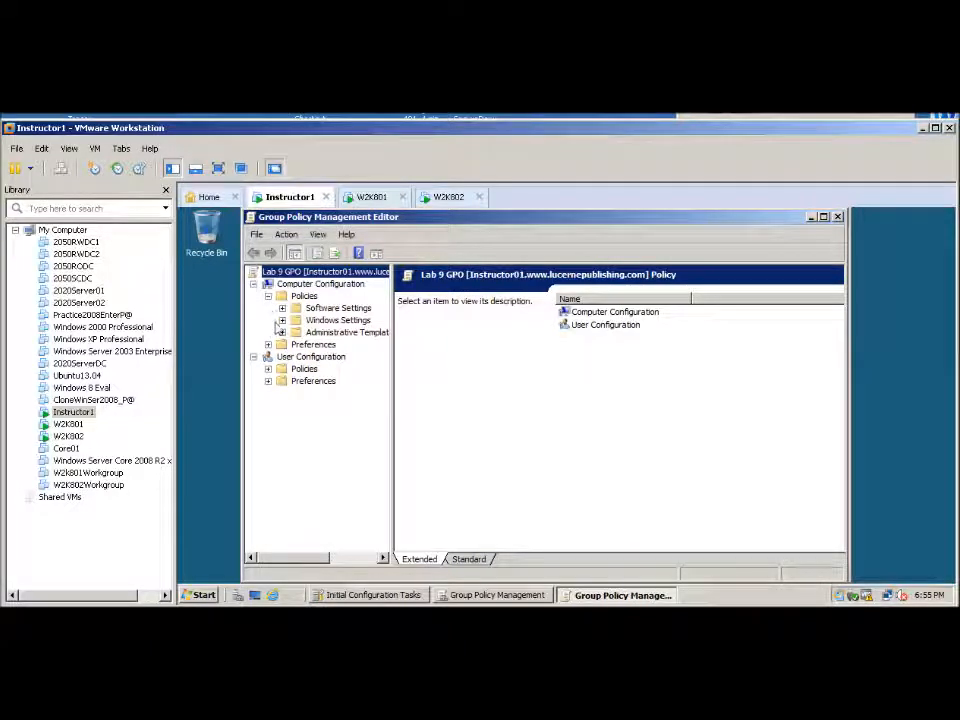
{"action": "left_click", "coordinate": [281, 320]}
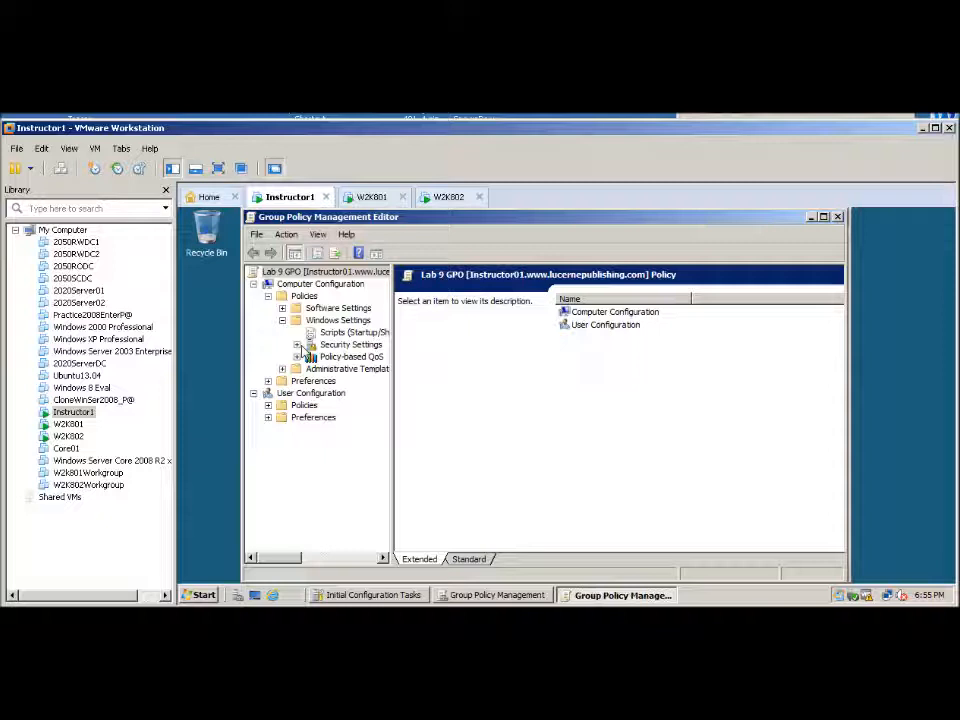
{"action": "left_click", "coordinate": [297, 344]}
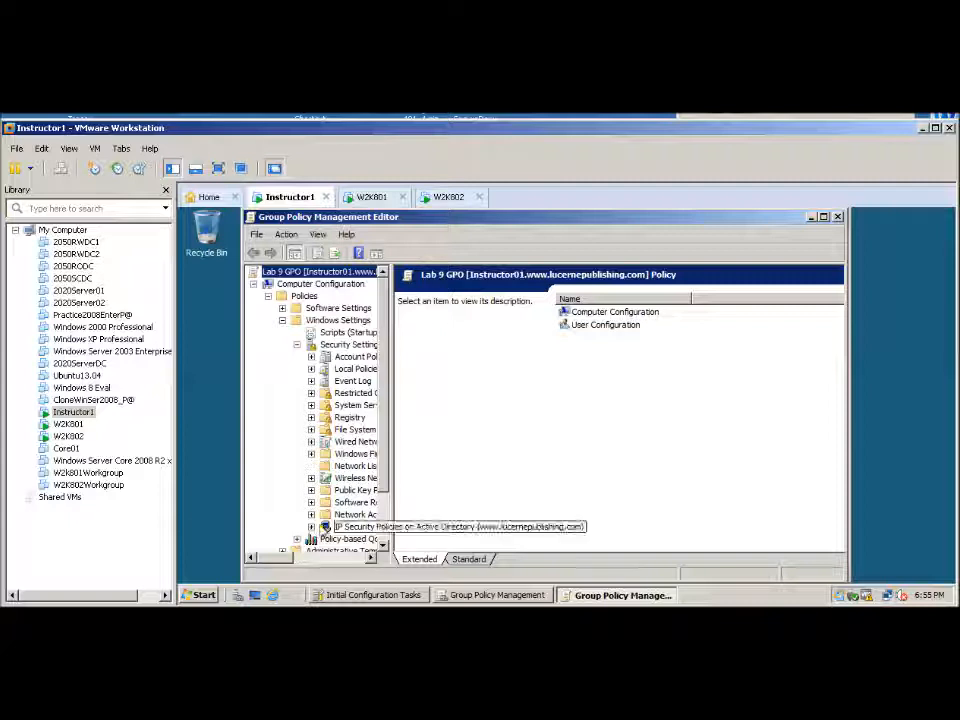
{"action": "left_click", "coordinate": [325, 527]}
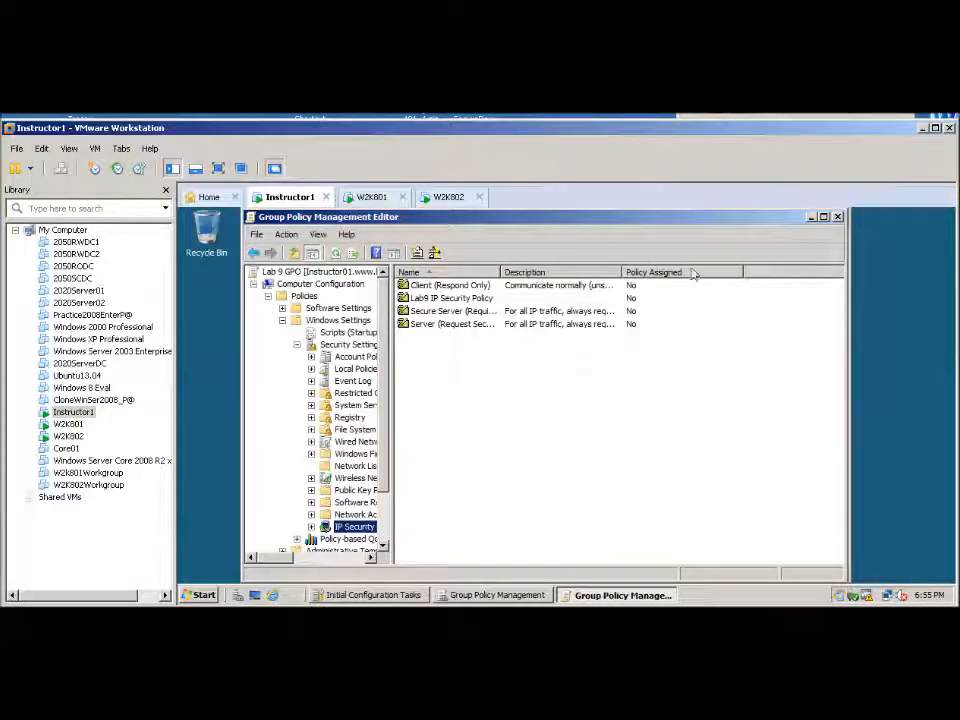
Assign Lab9 IP Security Policy in Lab 9 GPO and close the policy editor
{"action": "left_click", "coordinate": [445, 301]}
{"action": "right_click", "coordinate": [445, 301]}
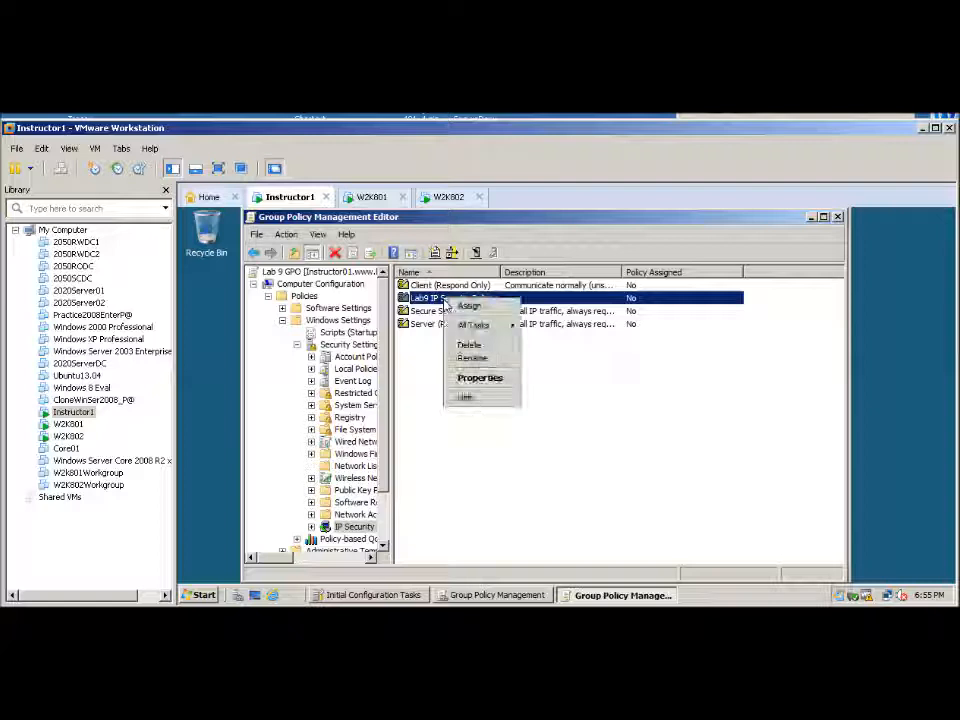
{"action": "left_click", "coordinate": [471, 306]}
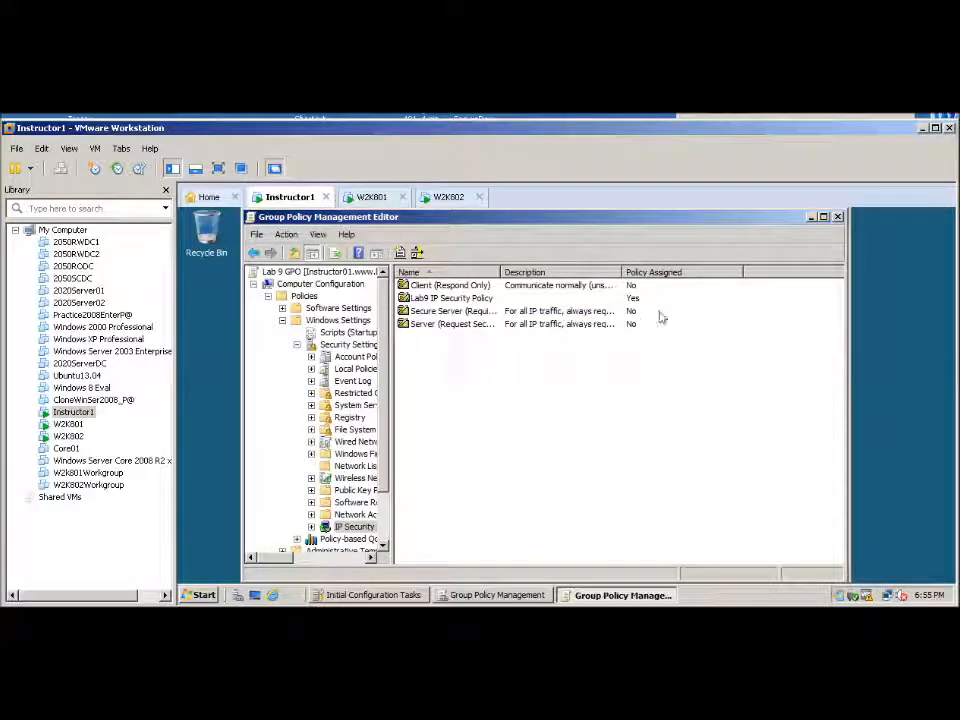
{"action": "left_click", "coordinate": [838, 218]}
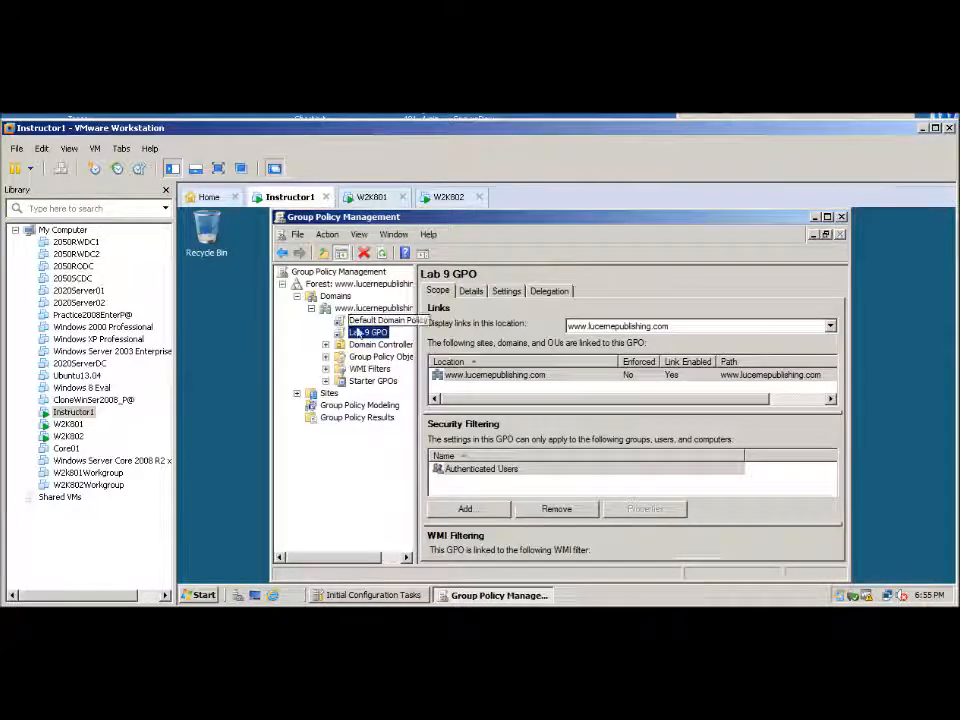
{"action": "left_click", "coordinate": [338, 310]}
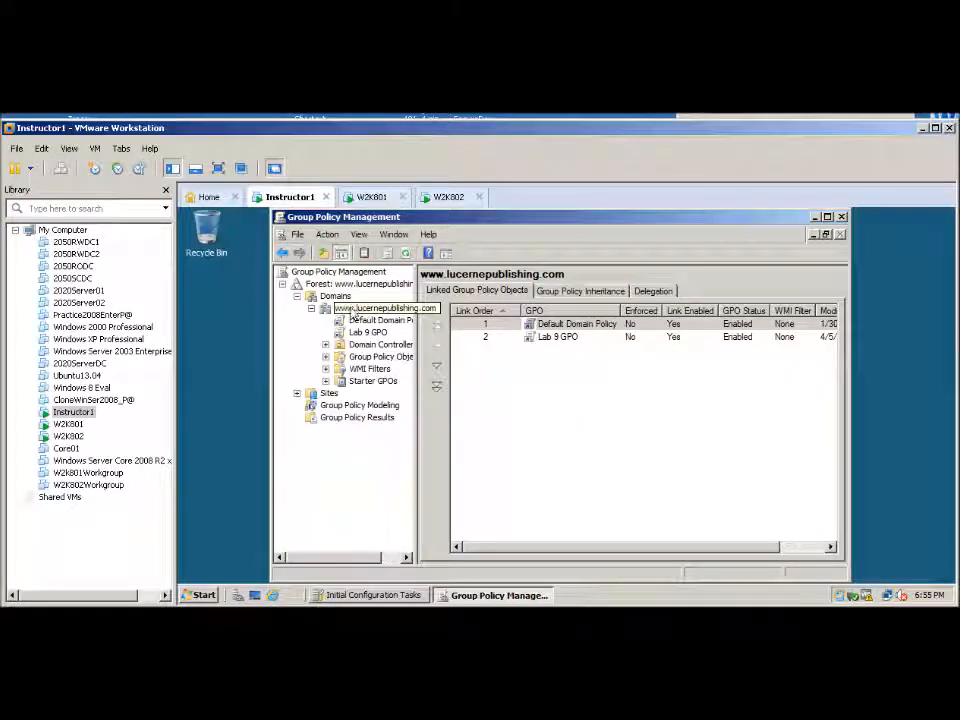
{"action": "left_click", "coordinate": [557, 340]}
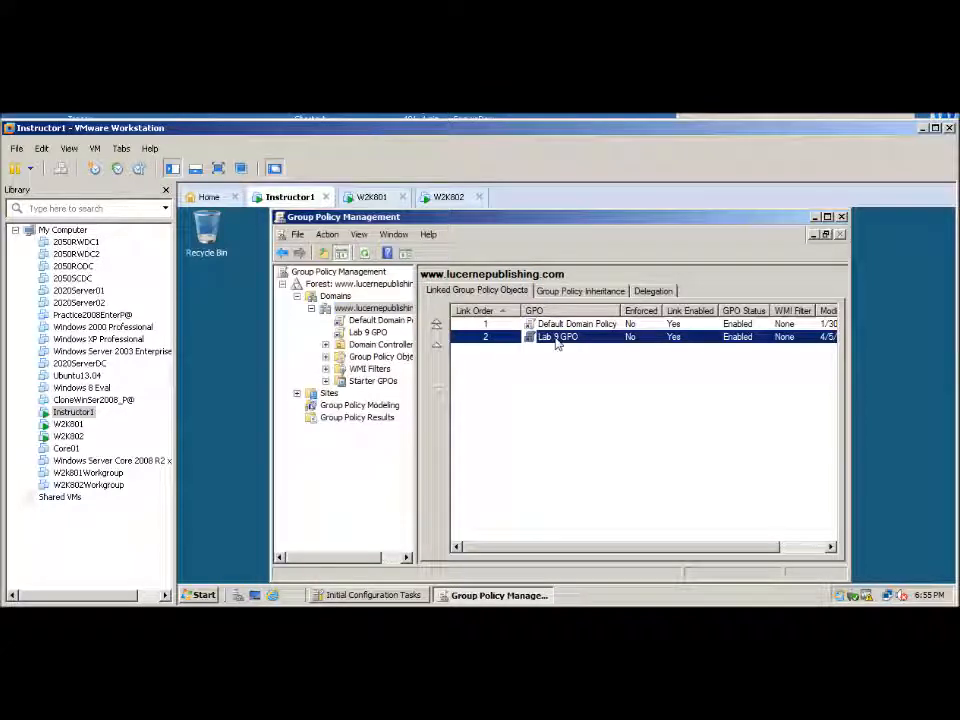
{"action": "left_click", "coordinate": [436, 347]}
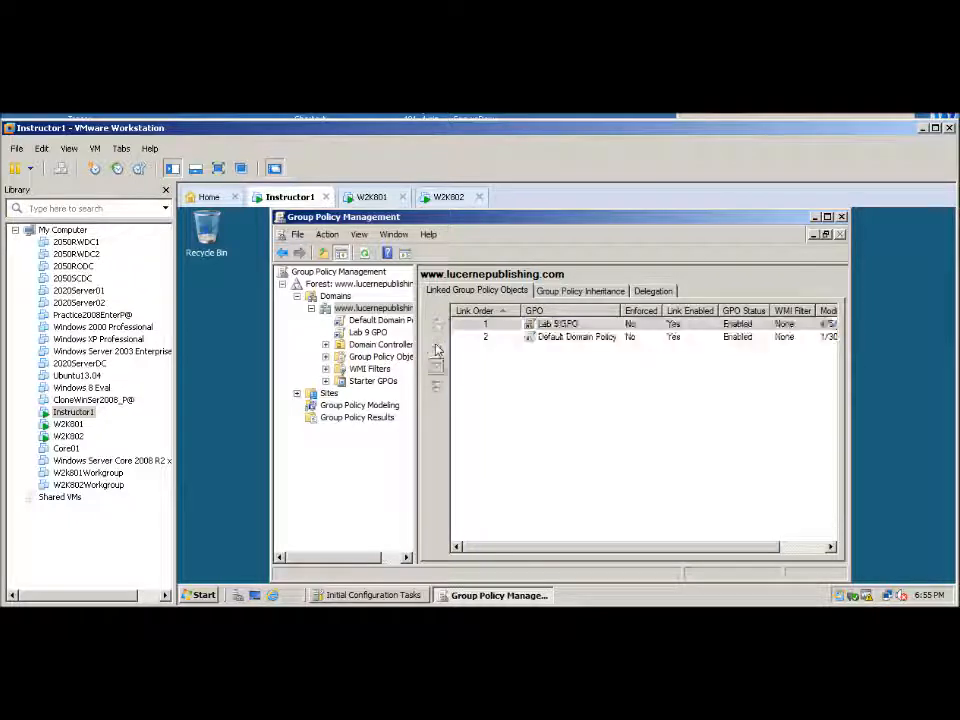
{"action": "right_click", "coordinate": [557, 328]}
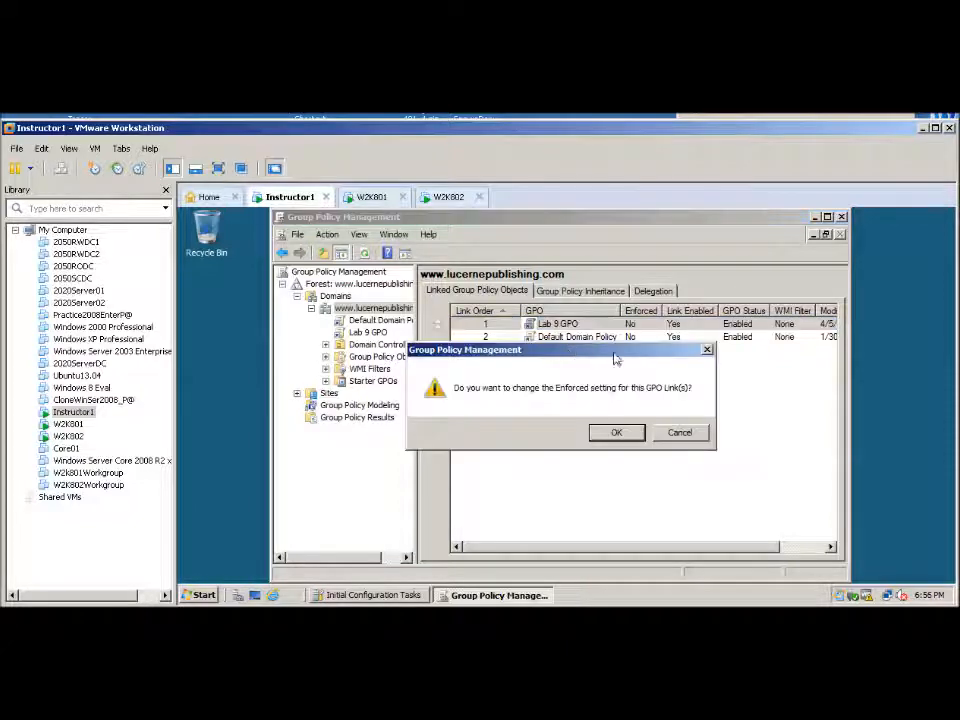
{"action": "left_click", "coordinate": [615, 431]}
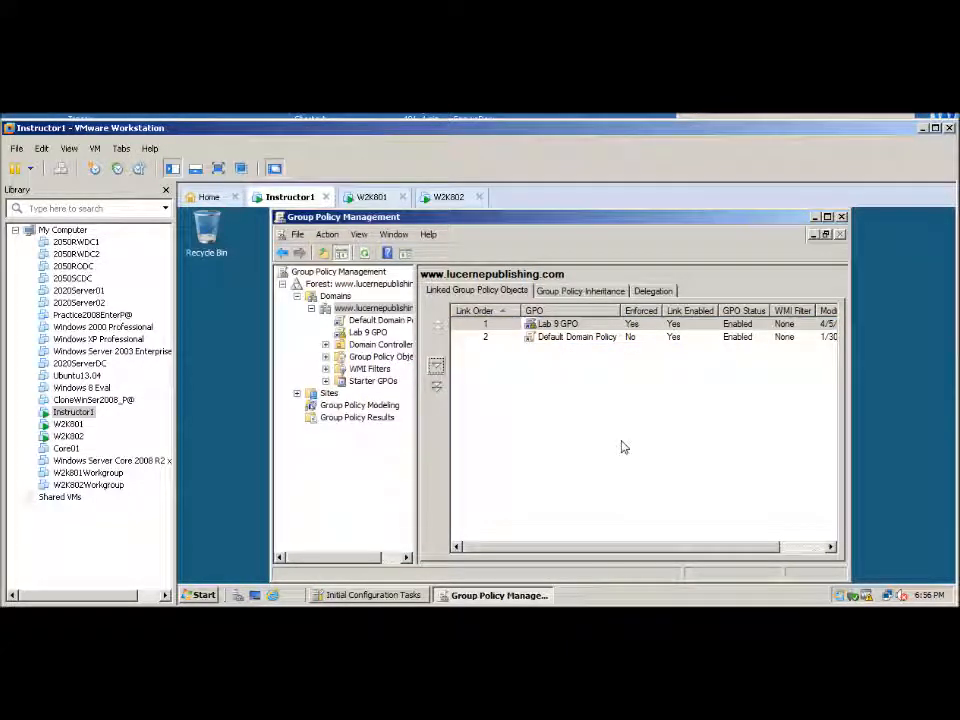
{"action": "left_click", "coordinate": [842, 217]}
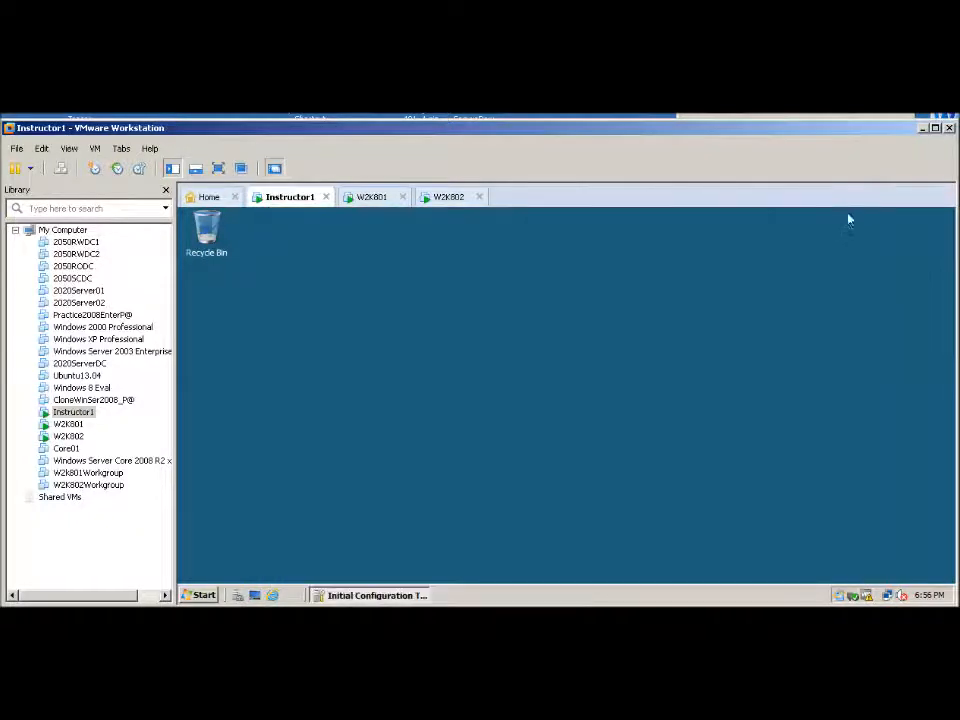
Run gpupdate /force from a command prompt on Instructor1
{"action": "left_click", "coordinate": [199, 595]}
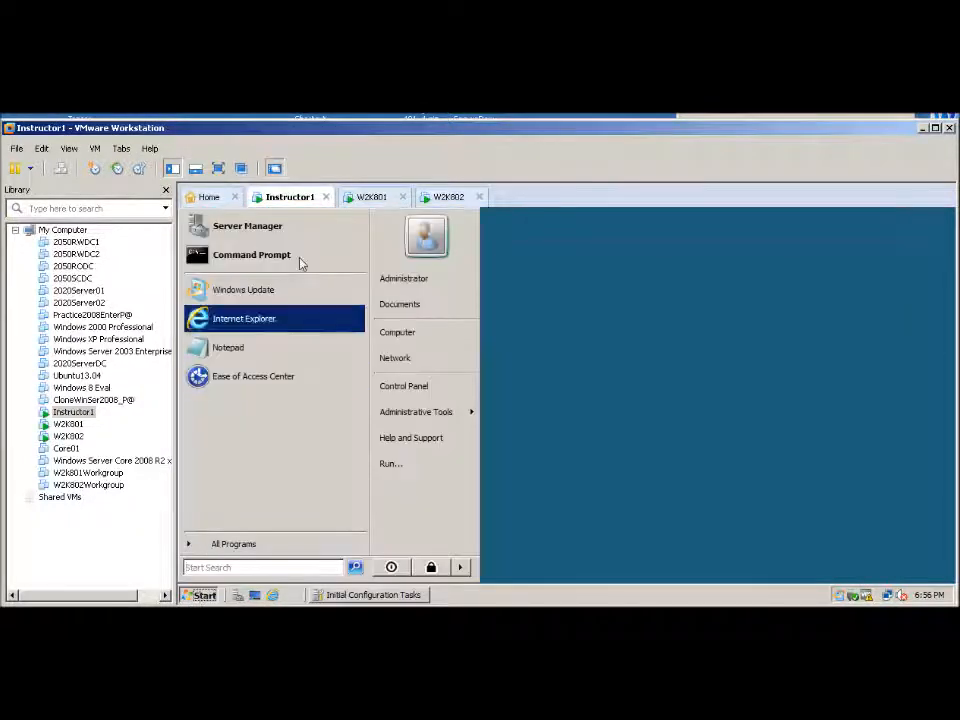
{"action": "left_click", "coordinate": [220, 258]}
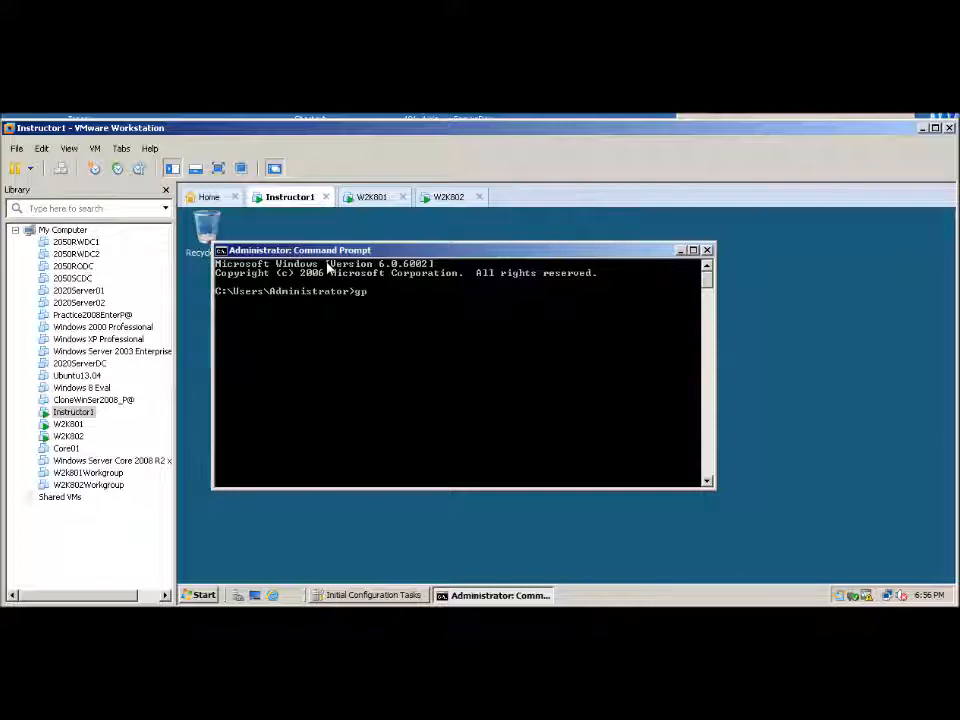
{"action": "type", "text": "update"}
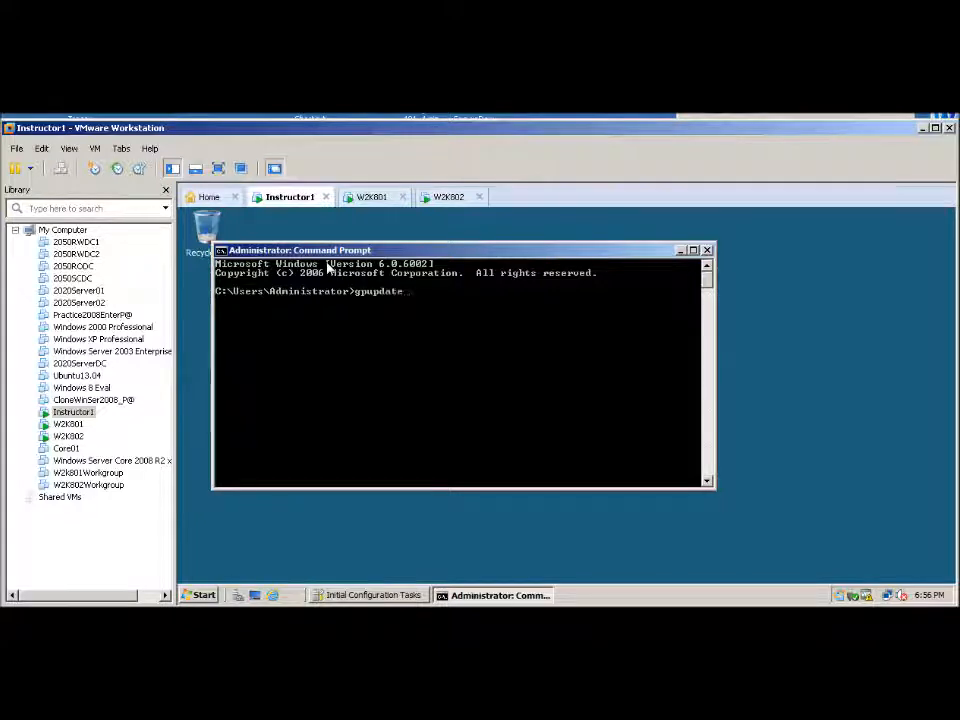
{"action": "type", "text": " /force"}
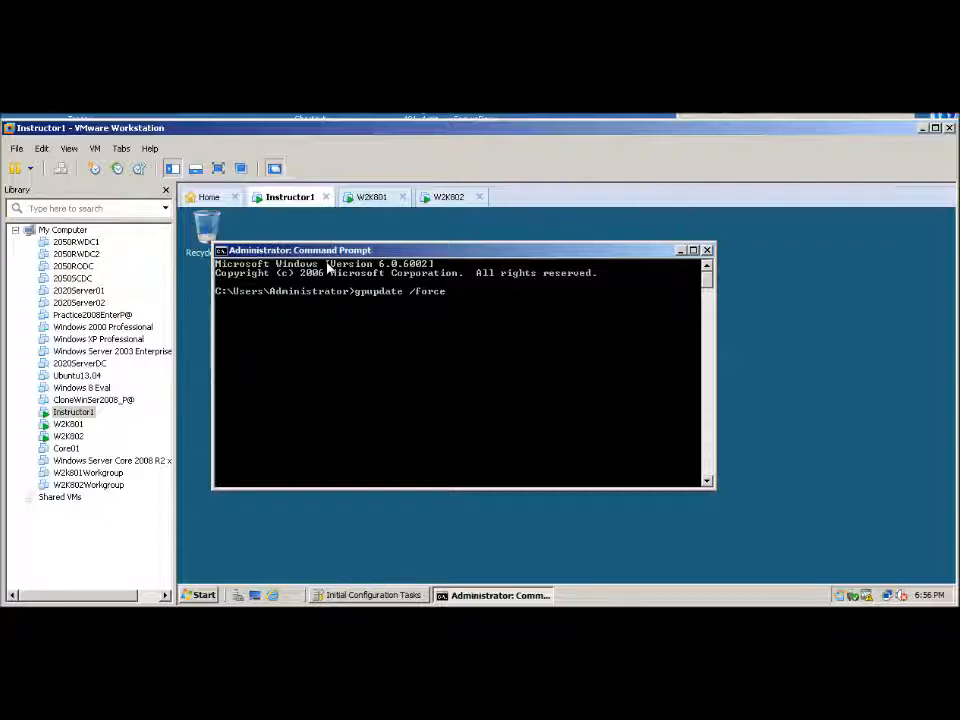
{"action": "key", "text": "Return"}
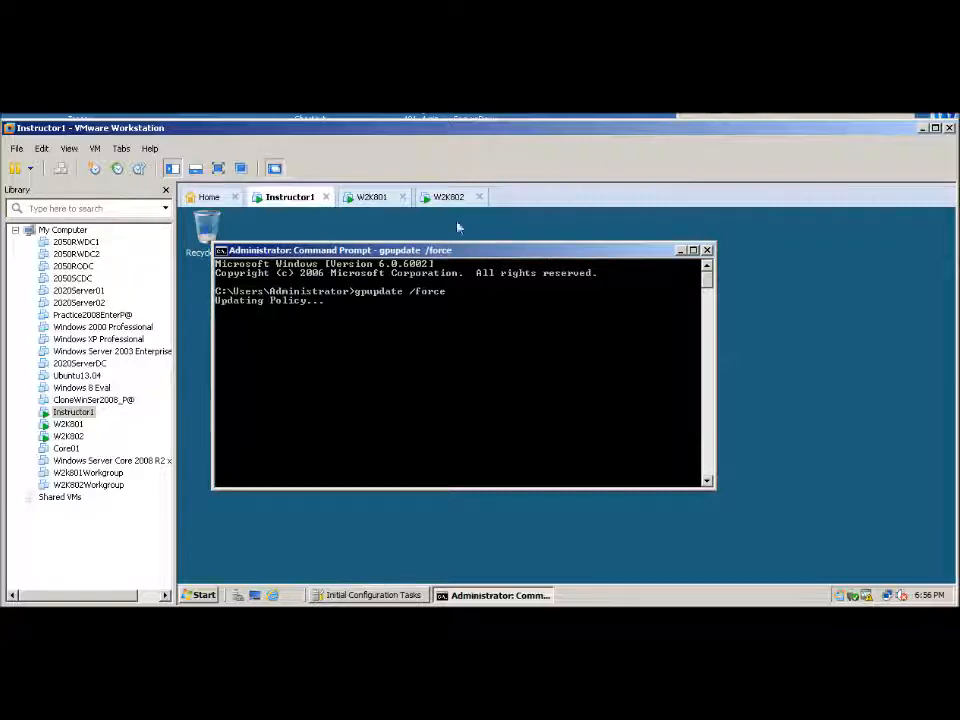
Check the gpupdate /force runs in the command prompts of the W2K801 and W2K802 virtual machines
{"action": "left_click", "coordinate": [374, 198]}
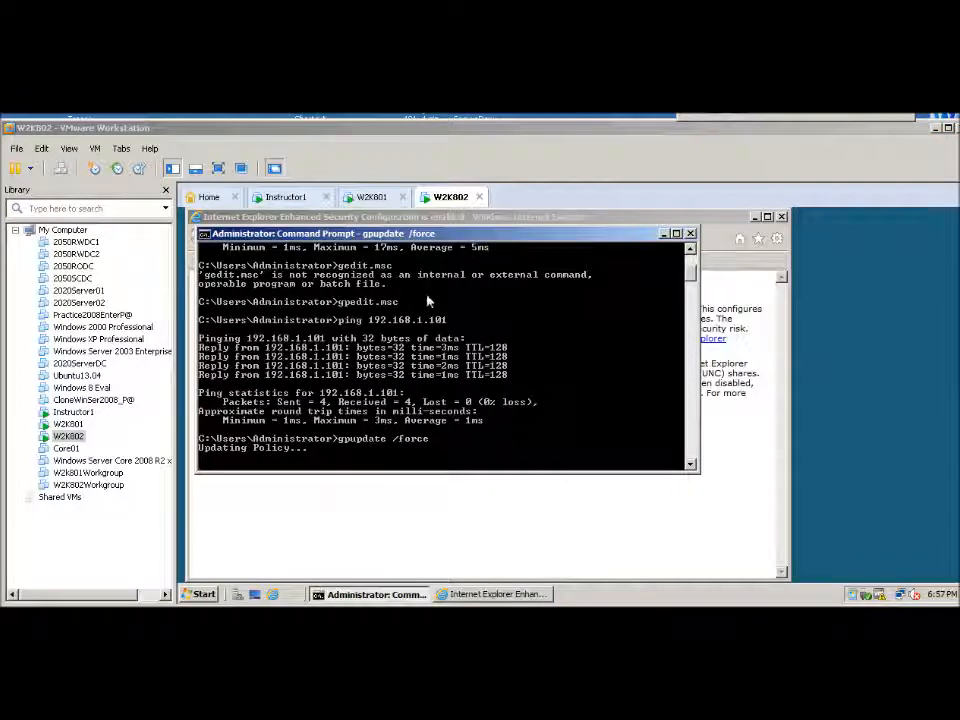
{"action": "left_click", "coordinate": [375, 197]}
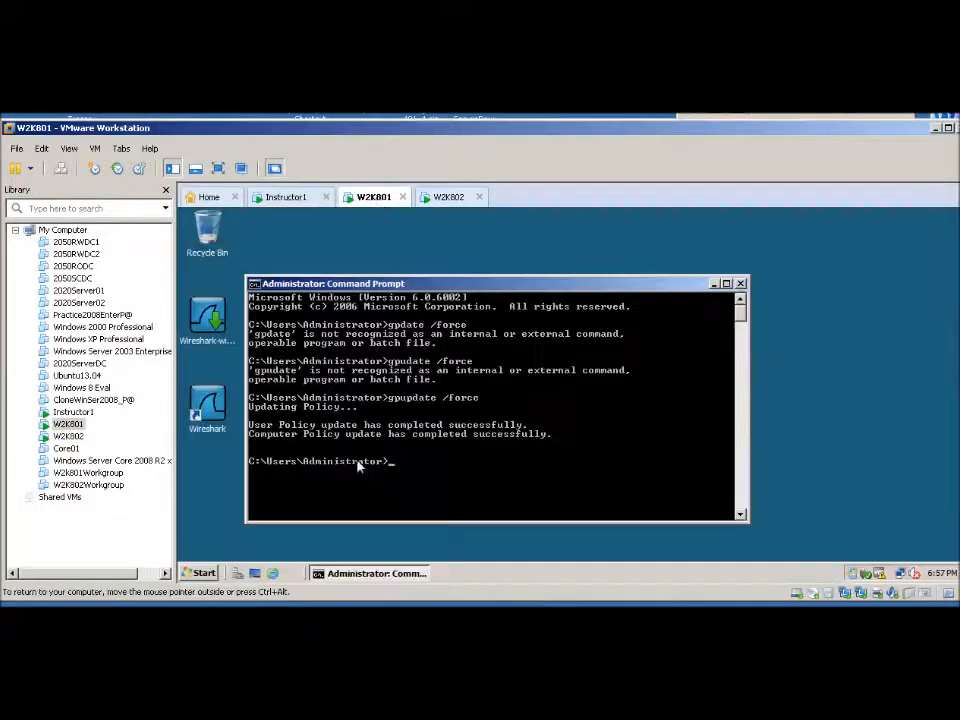
{"action": "left_click", "coordinate": [448, 197]}
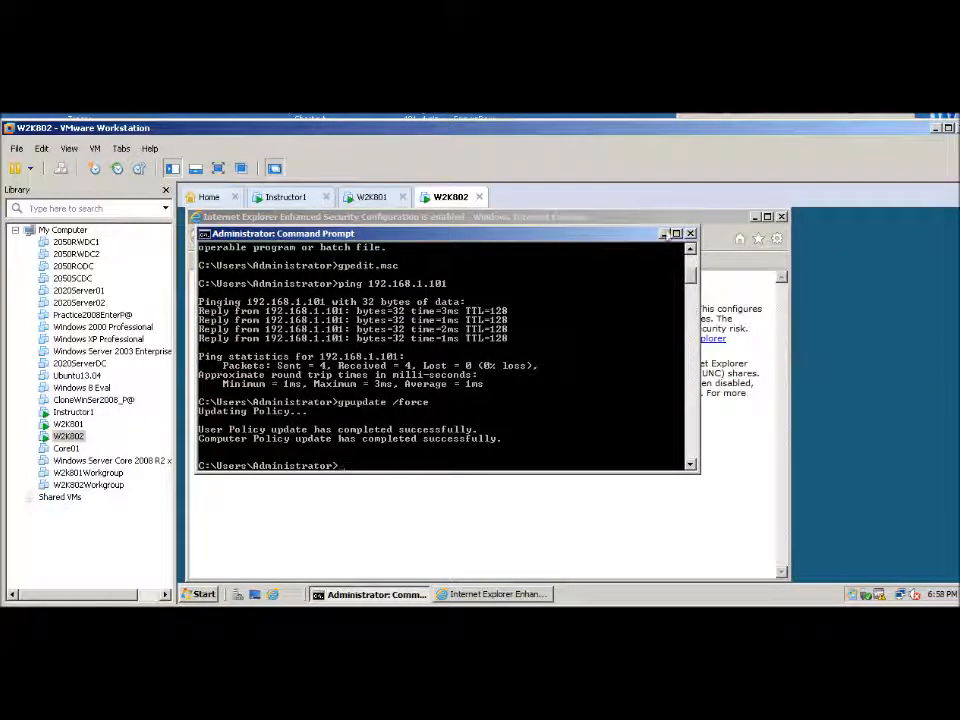
Close the command prompt on W2K802, minimize the one on W2K801, and start a Wireshark capture on W2K801's Intel(R) PRO/1000 MT connection
{"action": "left_click", "coordinate": [690, 234]}
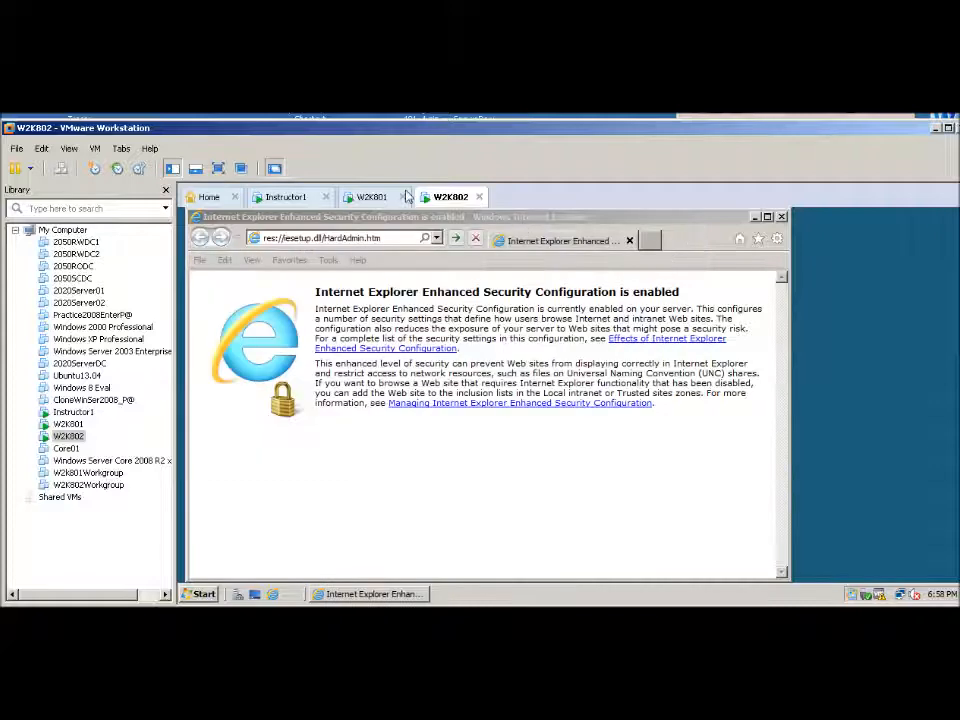
{"action": "left_click", "coordinate": [368, 197]}
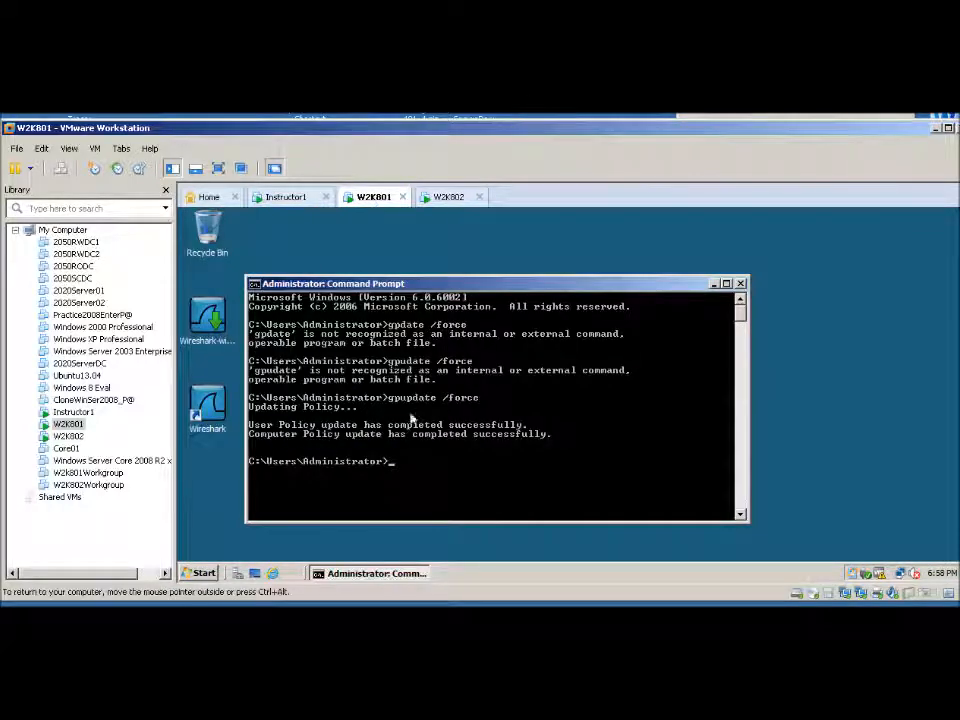
{"action": "left_click", "coordinate": [713, 285]}
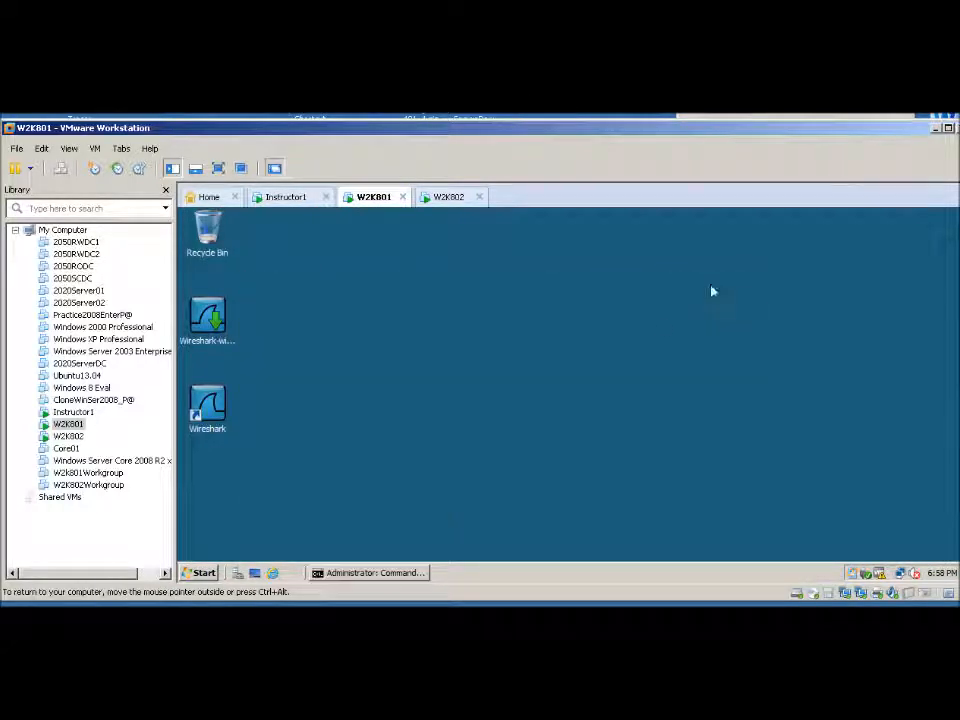
{"action": "double_click", "coordinate": [216, 411]}
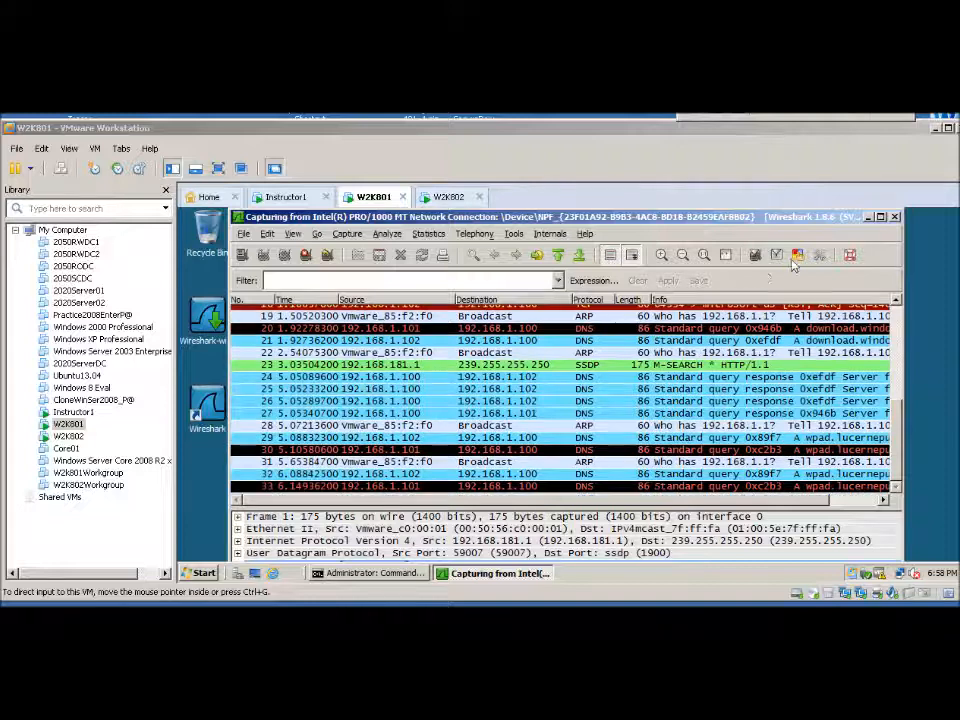
On W2K802, open the shared folder \\w2k801\lab9 from the Internet Explorer window
{"action": "left_click", "coordinate": [452, 197]}
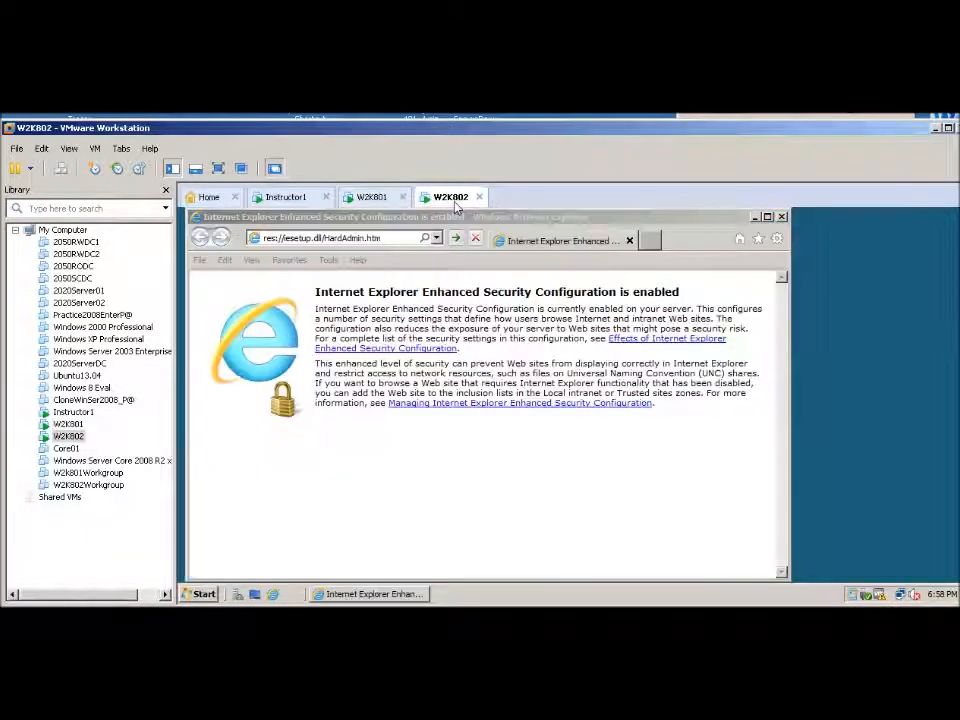
{"action": "left_click", "coordinate": [391, 240]}
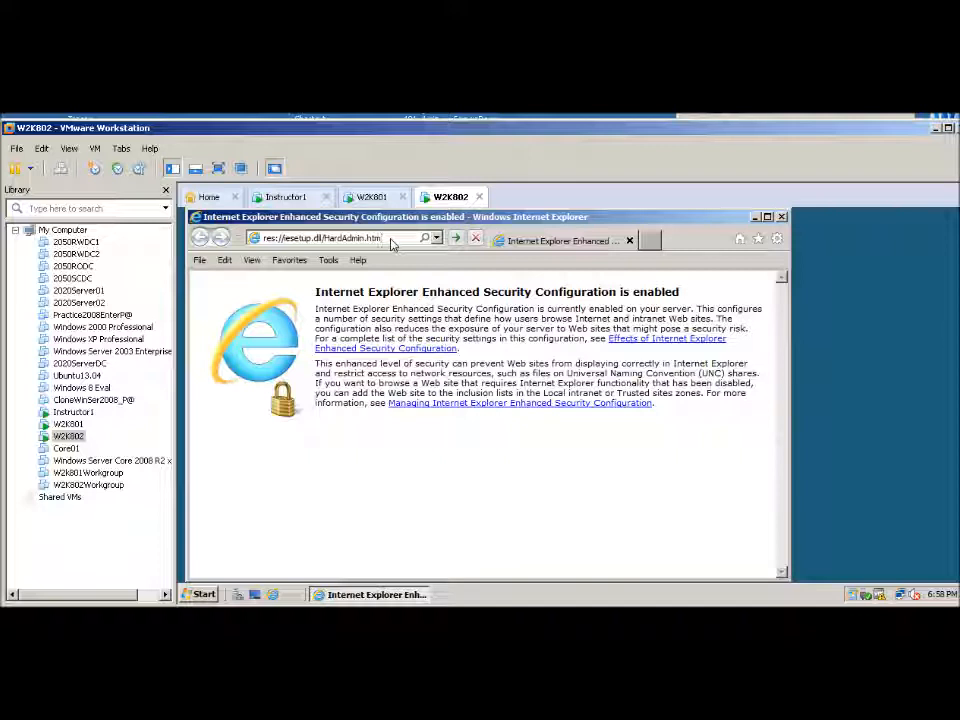
{"action": "left_click_drag", "start_coordinate": [400, 221], "coordinate": [226, 247]}
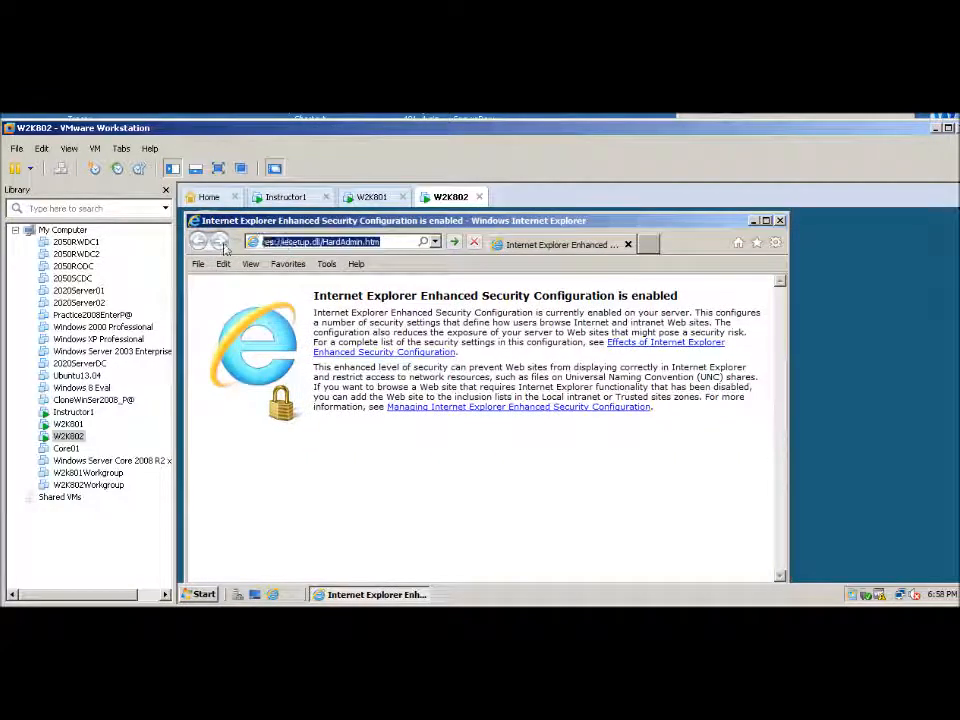
{"action": "type", "text": "We"}
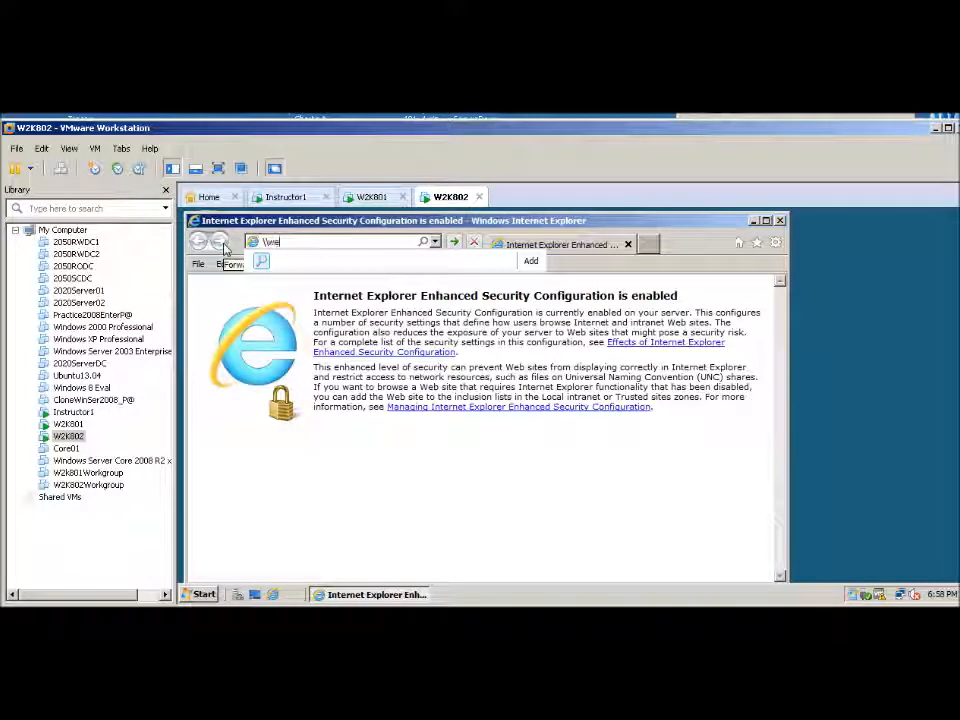
{"action": "type", "text": "2k801\\lab9"}
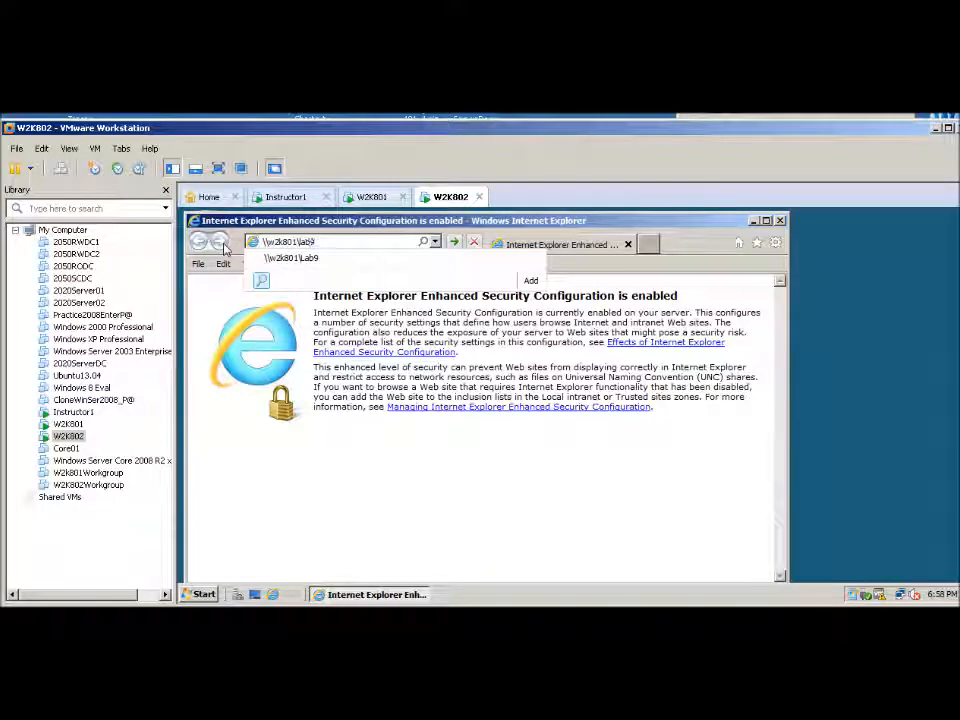
{"action": "key", "text": "Return"}
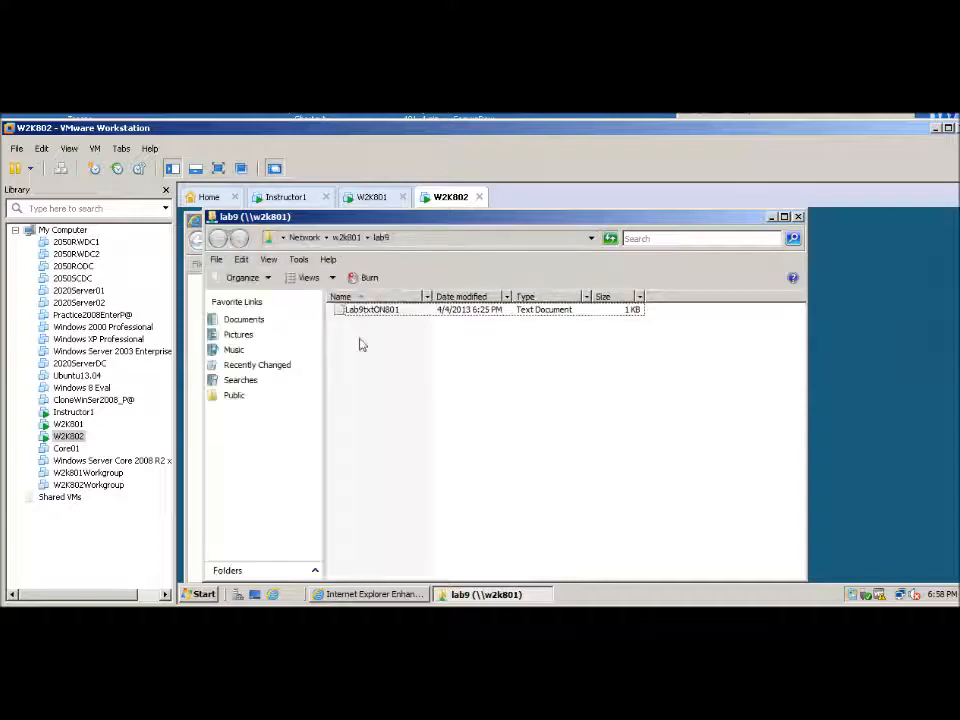
Open Lab9txtON801 from the lab9 share to generate file traffic, and close it again
{"action": "left_click", "coordinate": [377, 314]}
{"action": "double_click", "coordinate": [374, 316]}
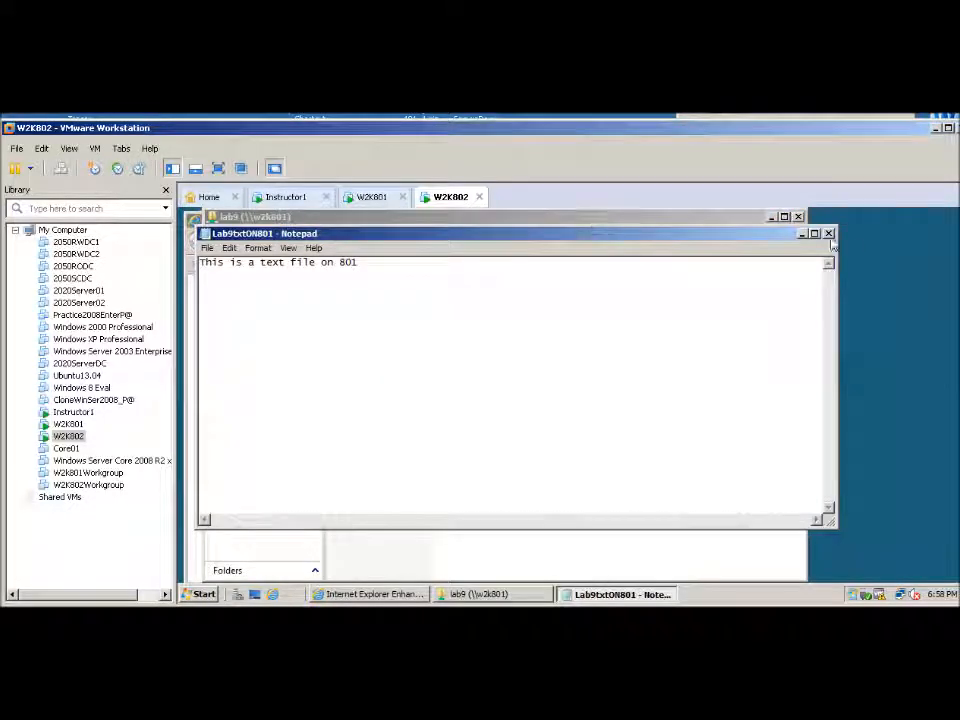
{"action": "left_click", "coordinate": [828, 233]}
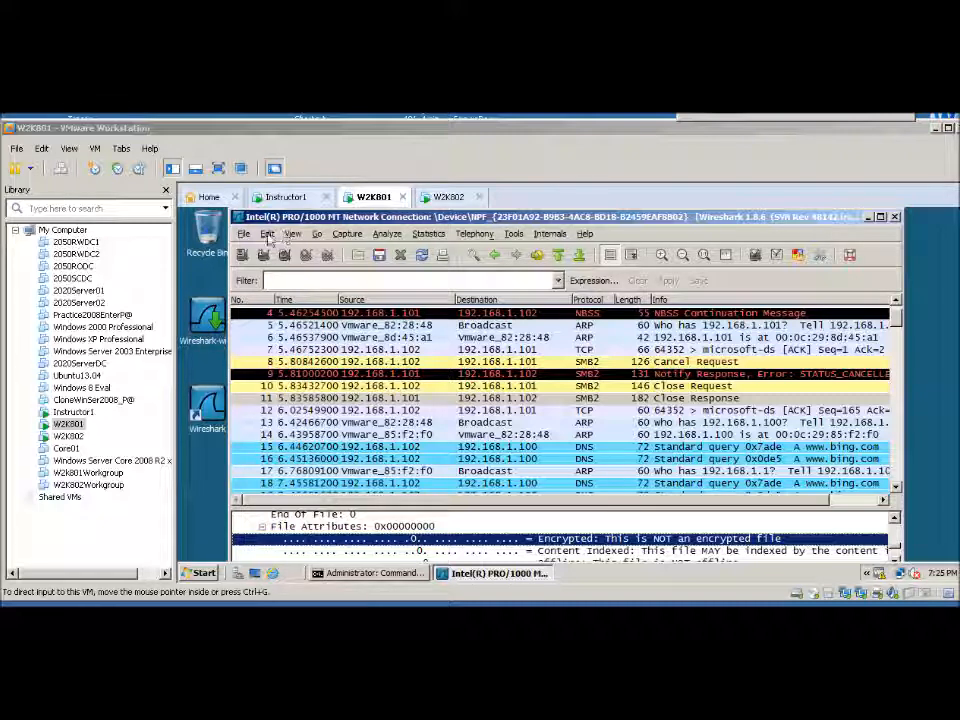
In Wireshark on W2K801, search downward through the packet details for the string "encryp"
{"action": "left_click", "coordinate": [267, 240]}
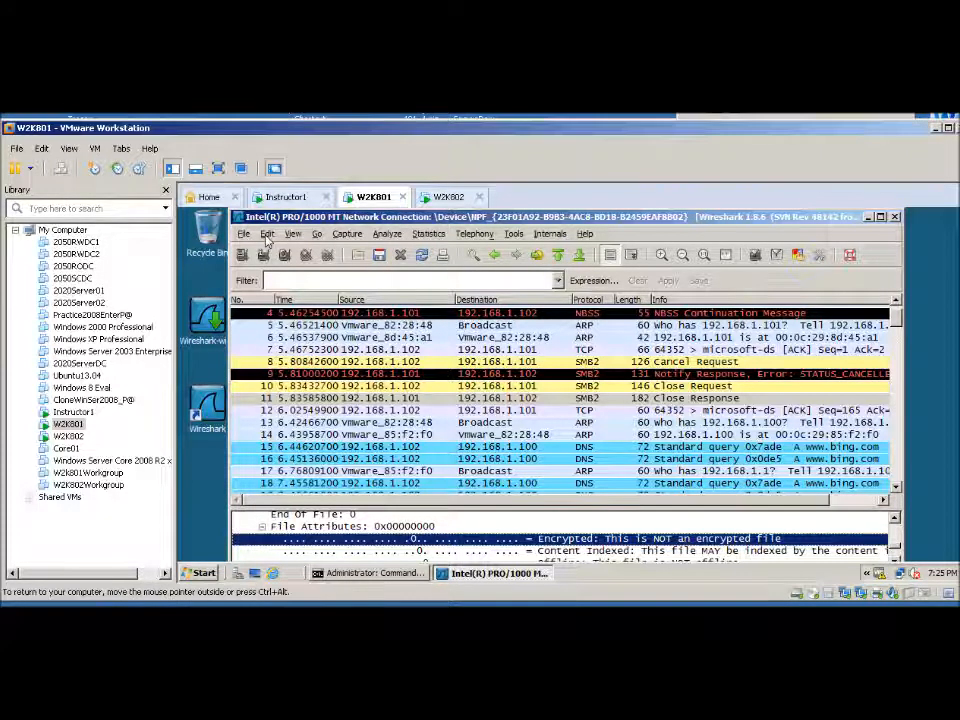
{"action": "left_click", "coordinate": [267, 240]}
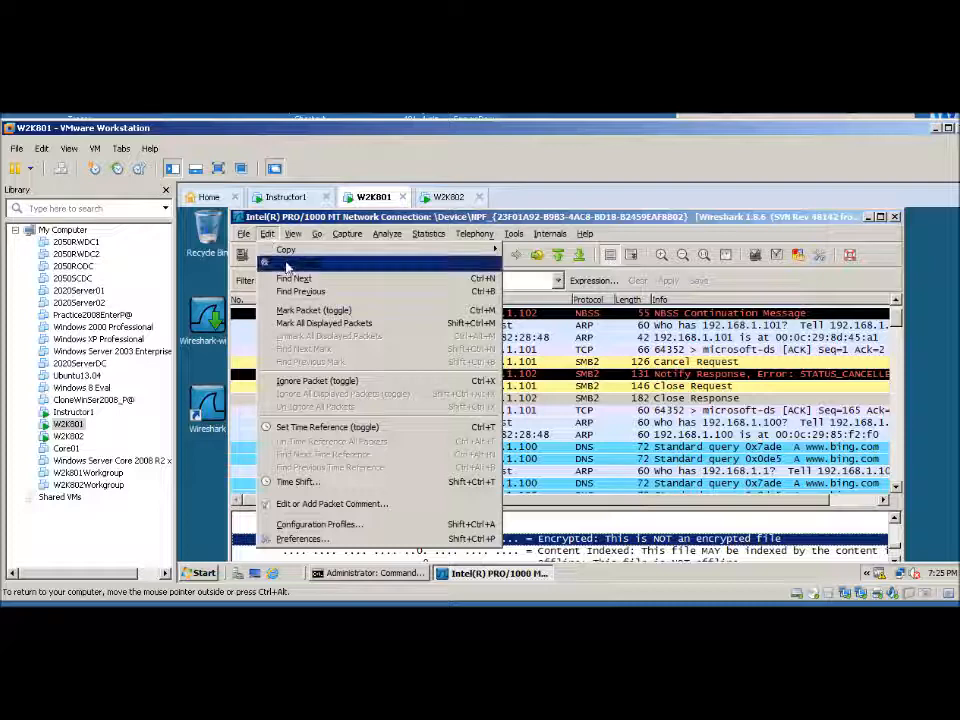
{"action": "left_click", "coordinate": [285, 265]}
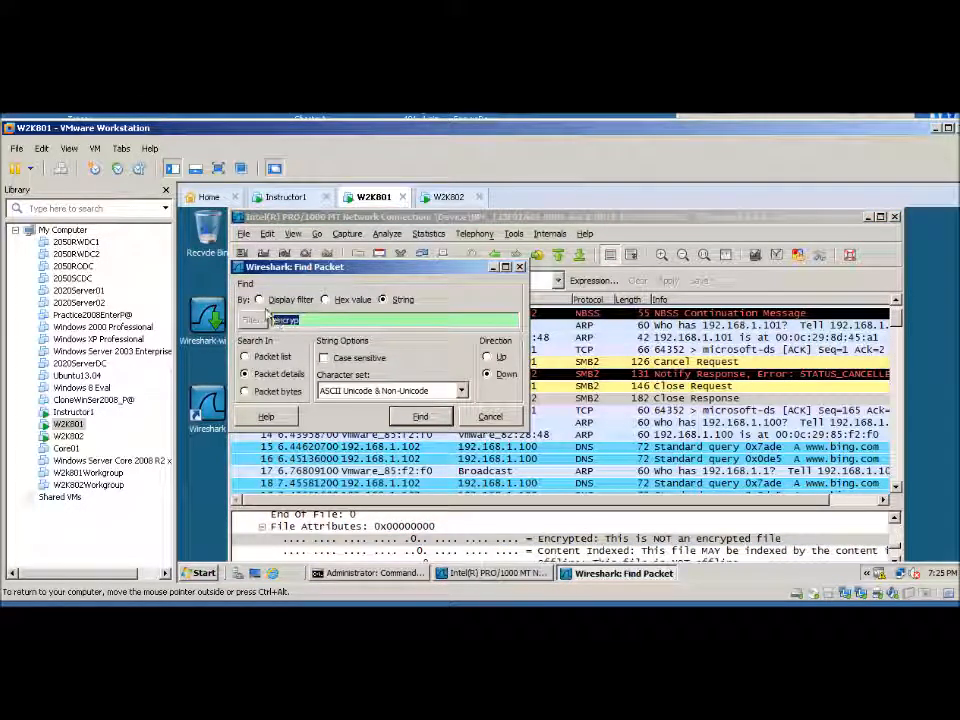
{"action": "left_click", "coordinate": [259, 300]}
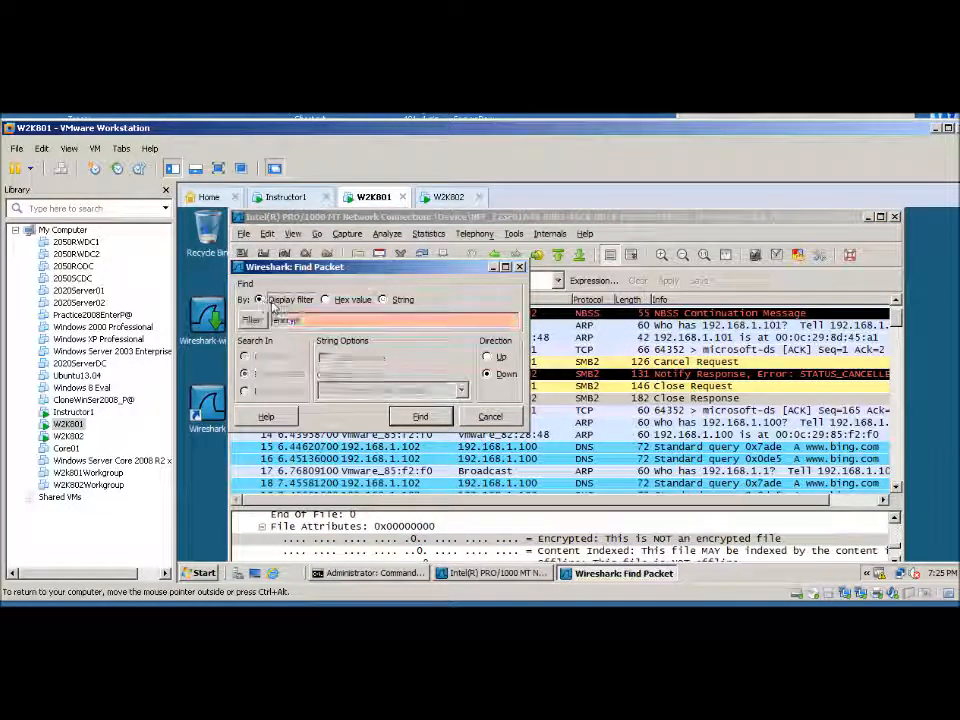
{"action": "left_click", "coordinate": [390, 301]}
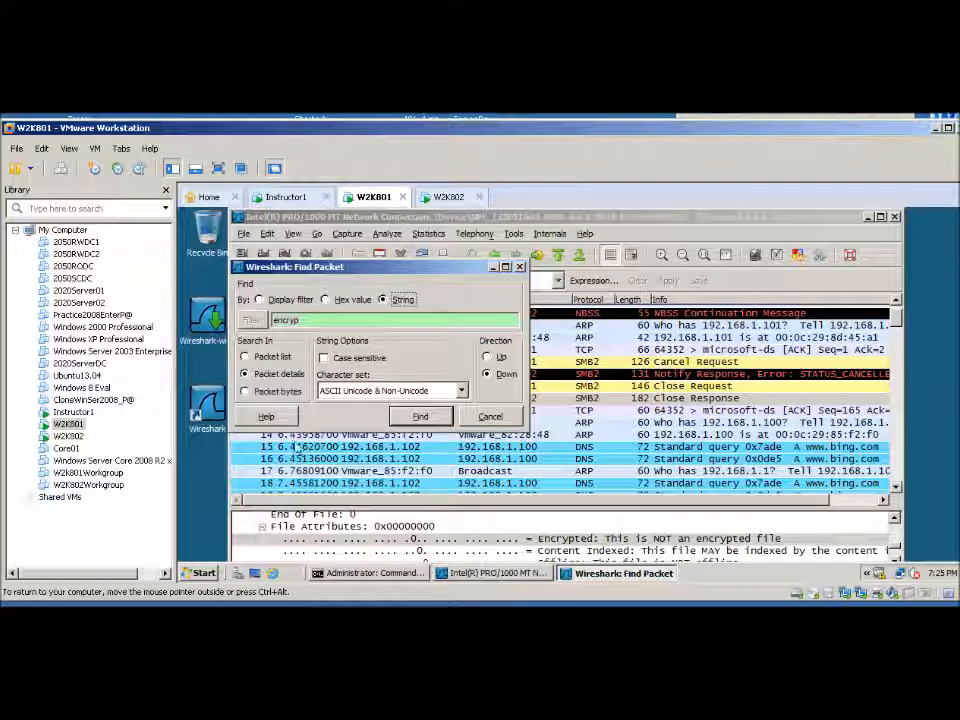
{"action": "left_click", "coordinate": [414, 420]}
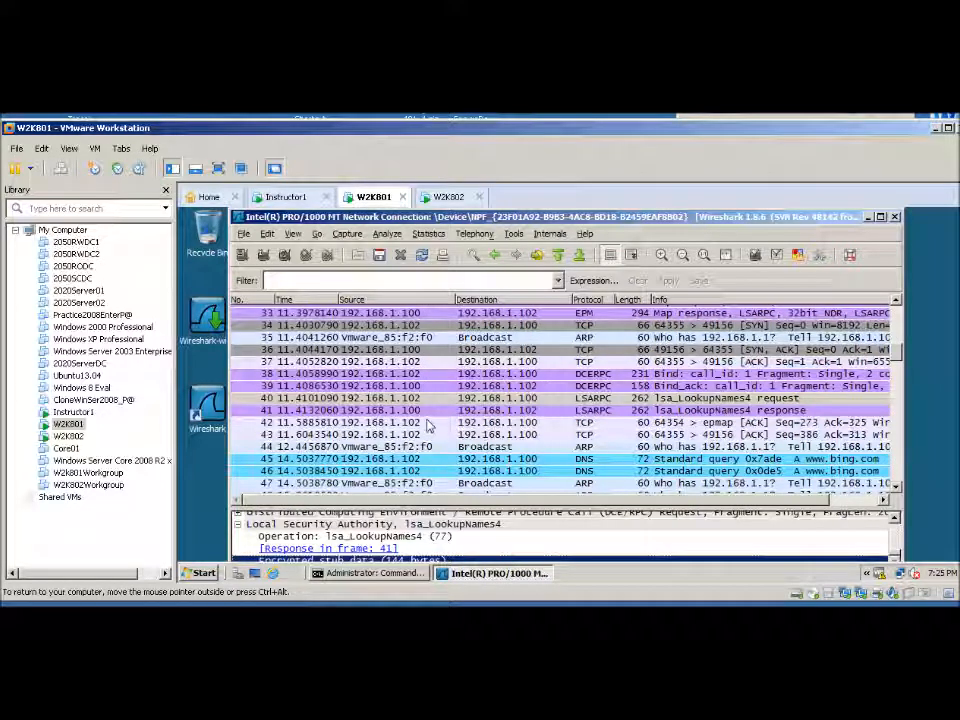
Step through the further "encryp" matches in the capture and examine the file system attributes in the packet details
{"action": "key", "text": "ctrl+n"}
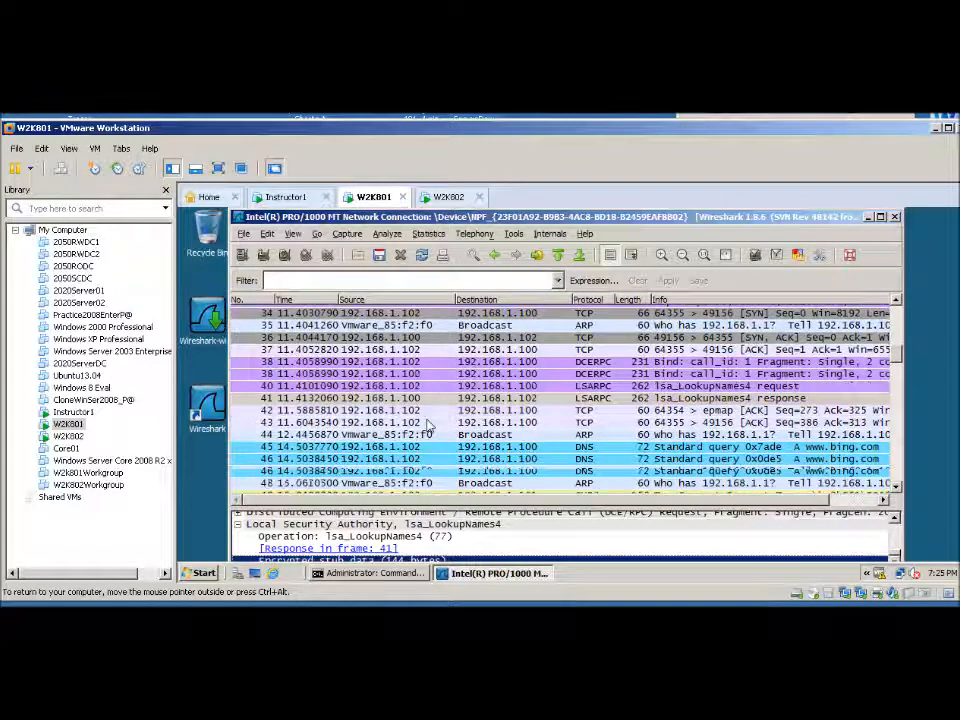
{"action": "key", "text": "ctrl+n"}
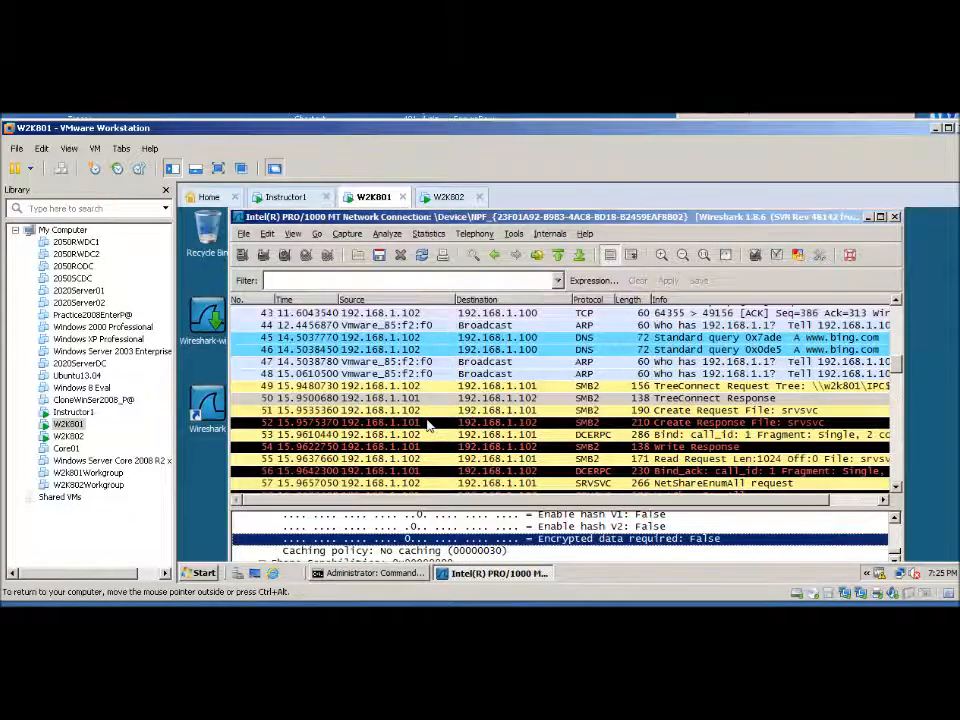
{"action": "key", "text": "ctrl+n"}
{"action": "key", "text": "ctrl+n"}
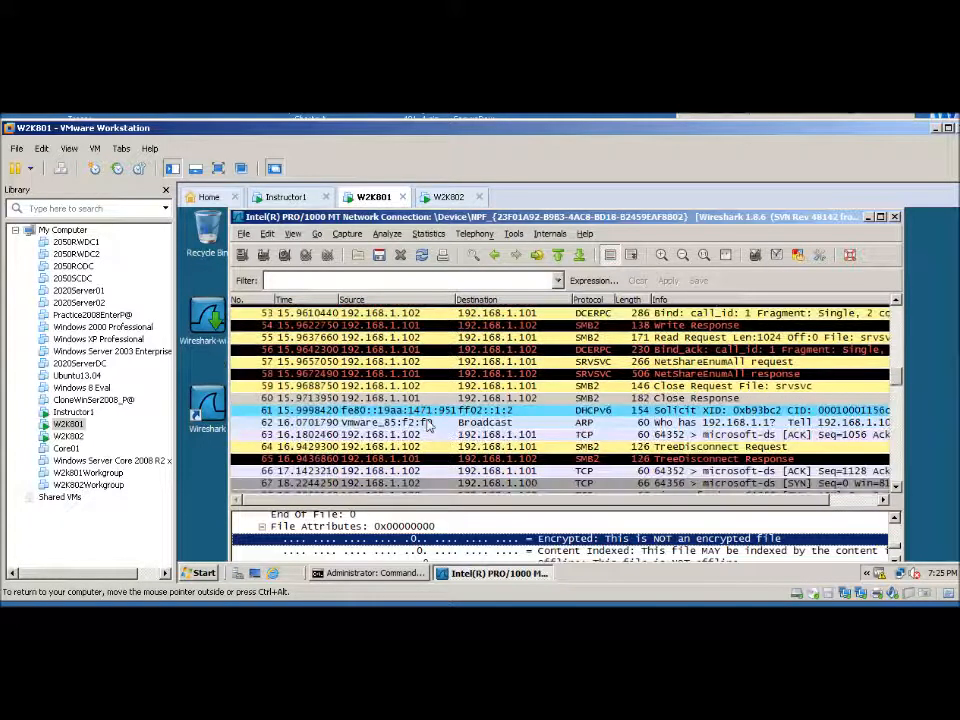
{"action": "key", "text": "ctrl+n"}
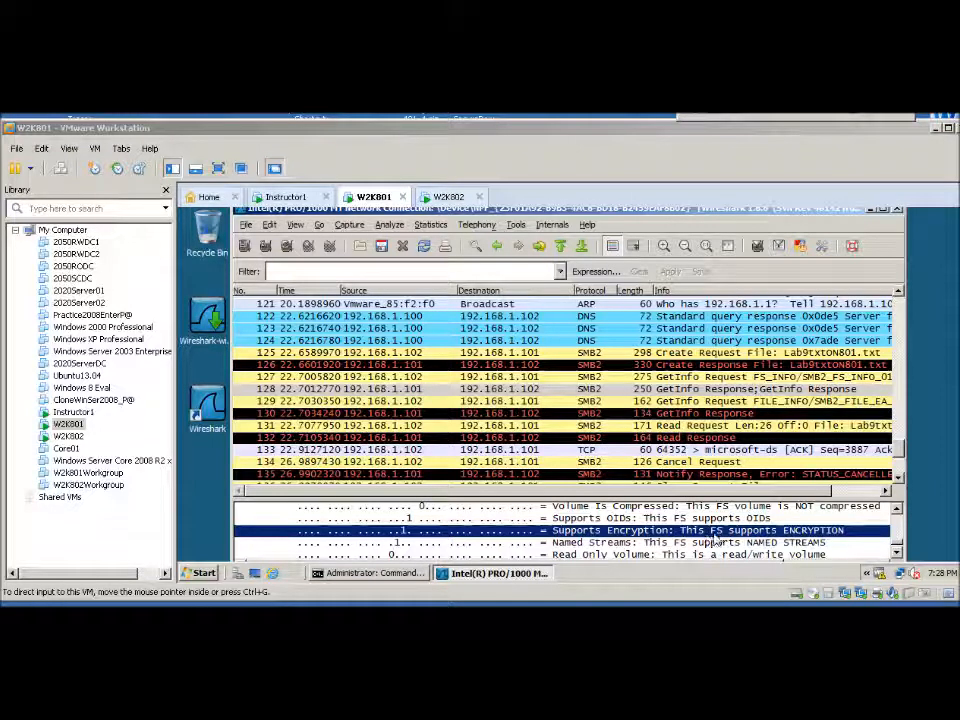
{"action": "left_click", "coordinate": [897, 556]}
{"action": "left_click", "coordinate": [897, 556]}
{"action": "left_click", "coordinate": [897, 556]}
{"action": "left_click", "coordinate": [897, 556]}
{"action": "left_click", "coordinate": [897, 556]}
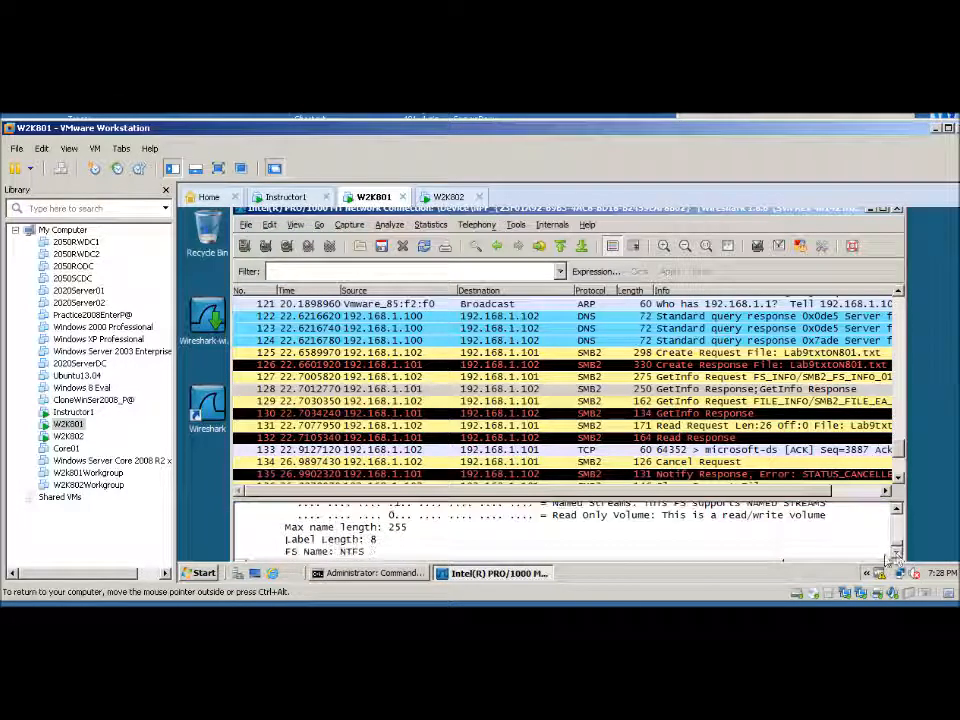